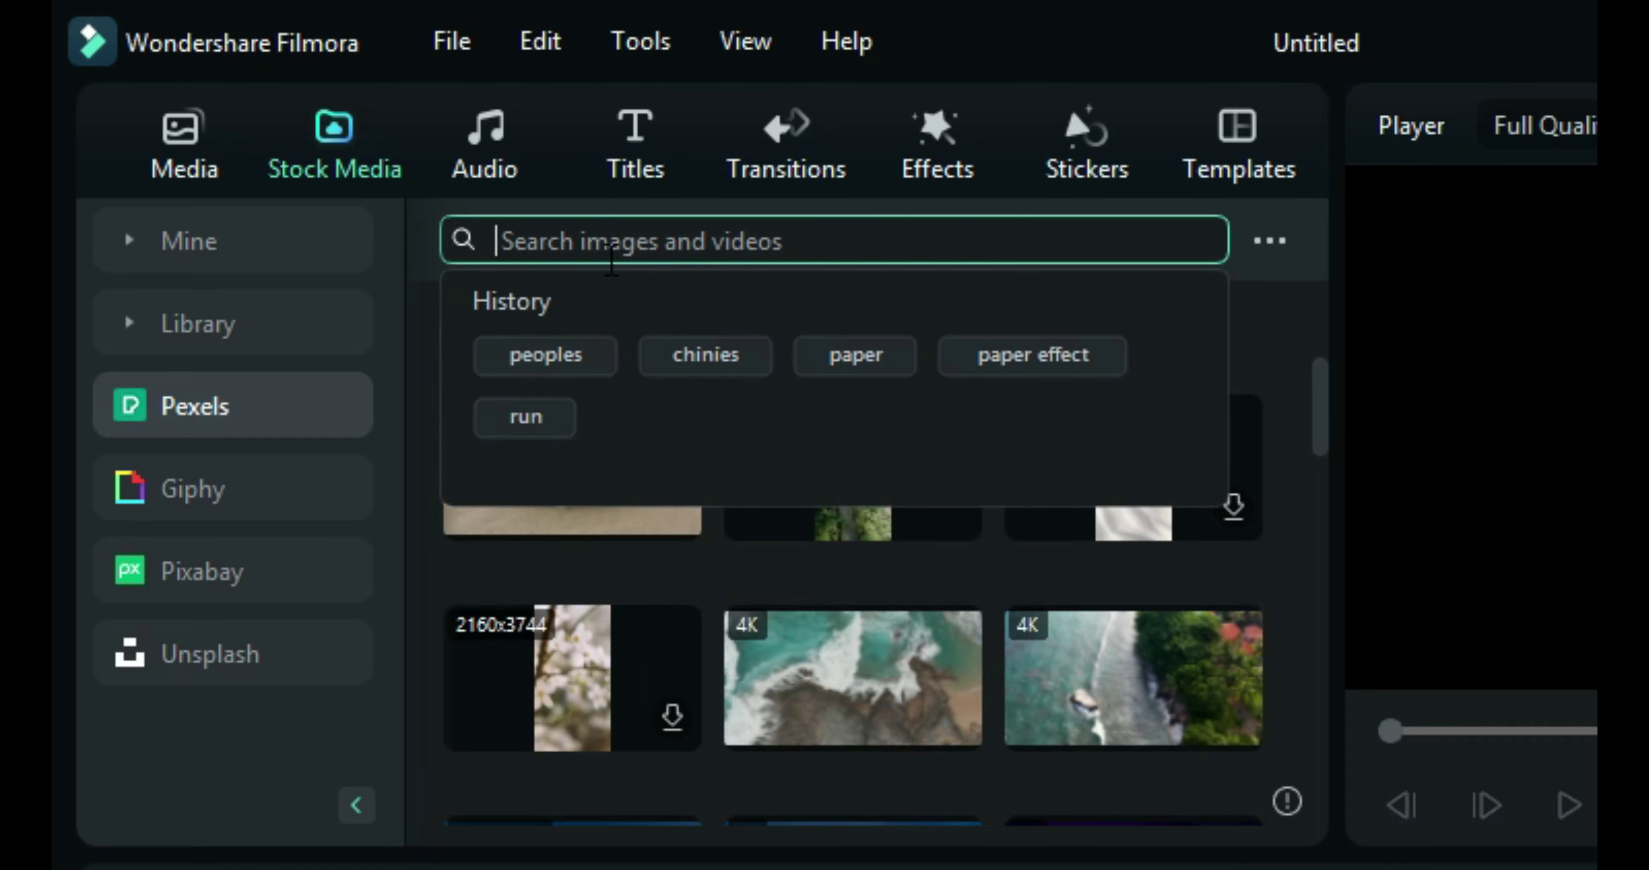
Step: Search the Pexels stock videos for "peoples" and place the clip of the man holding a phone on two stacked timeline tracks
click(538, 357)
scroll(783, 564, down, 3)
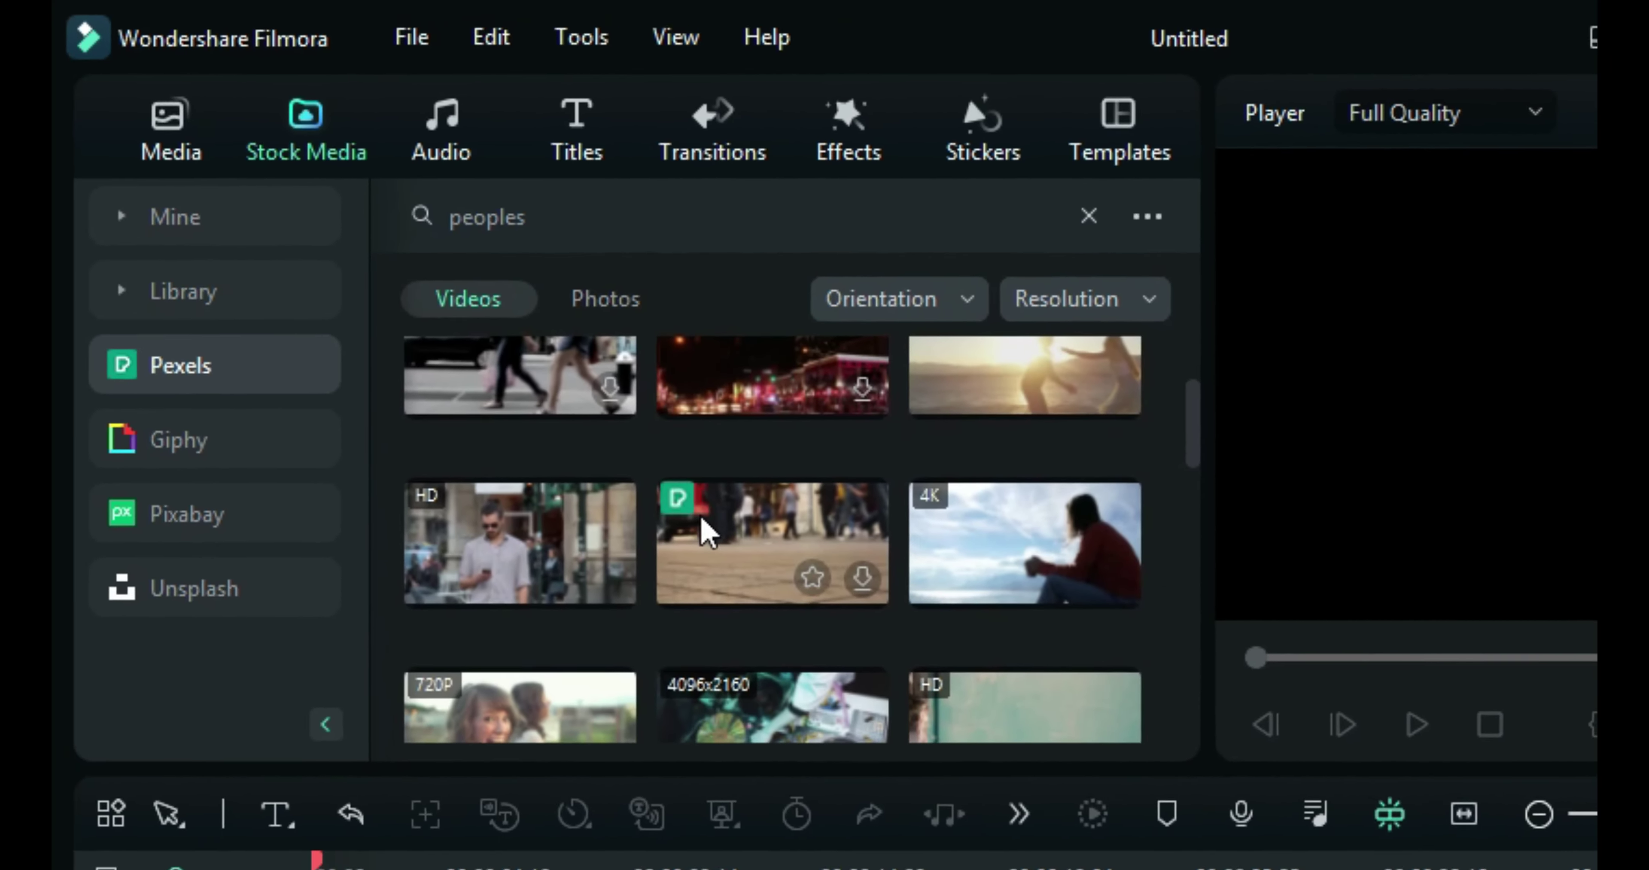
drag(338, 331, 218, 614)
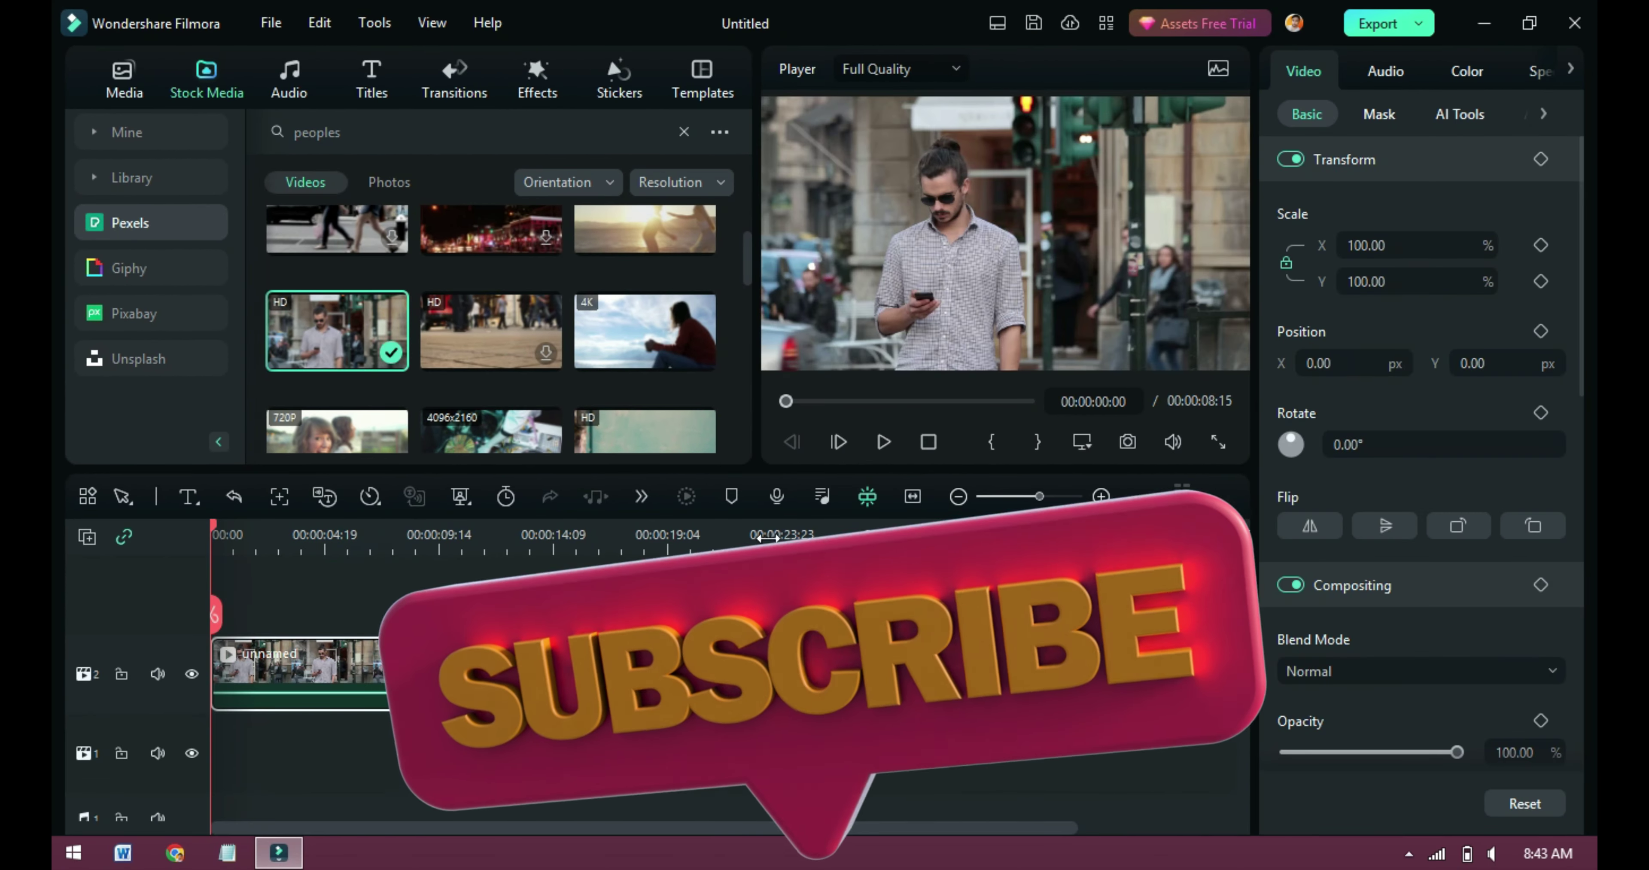
drag(274, 298, 277, 755)
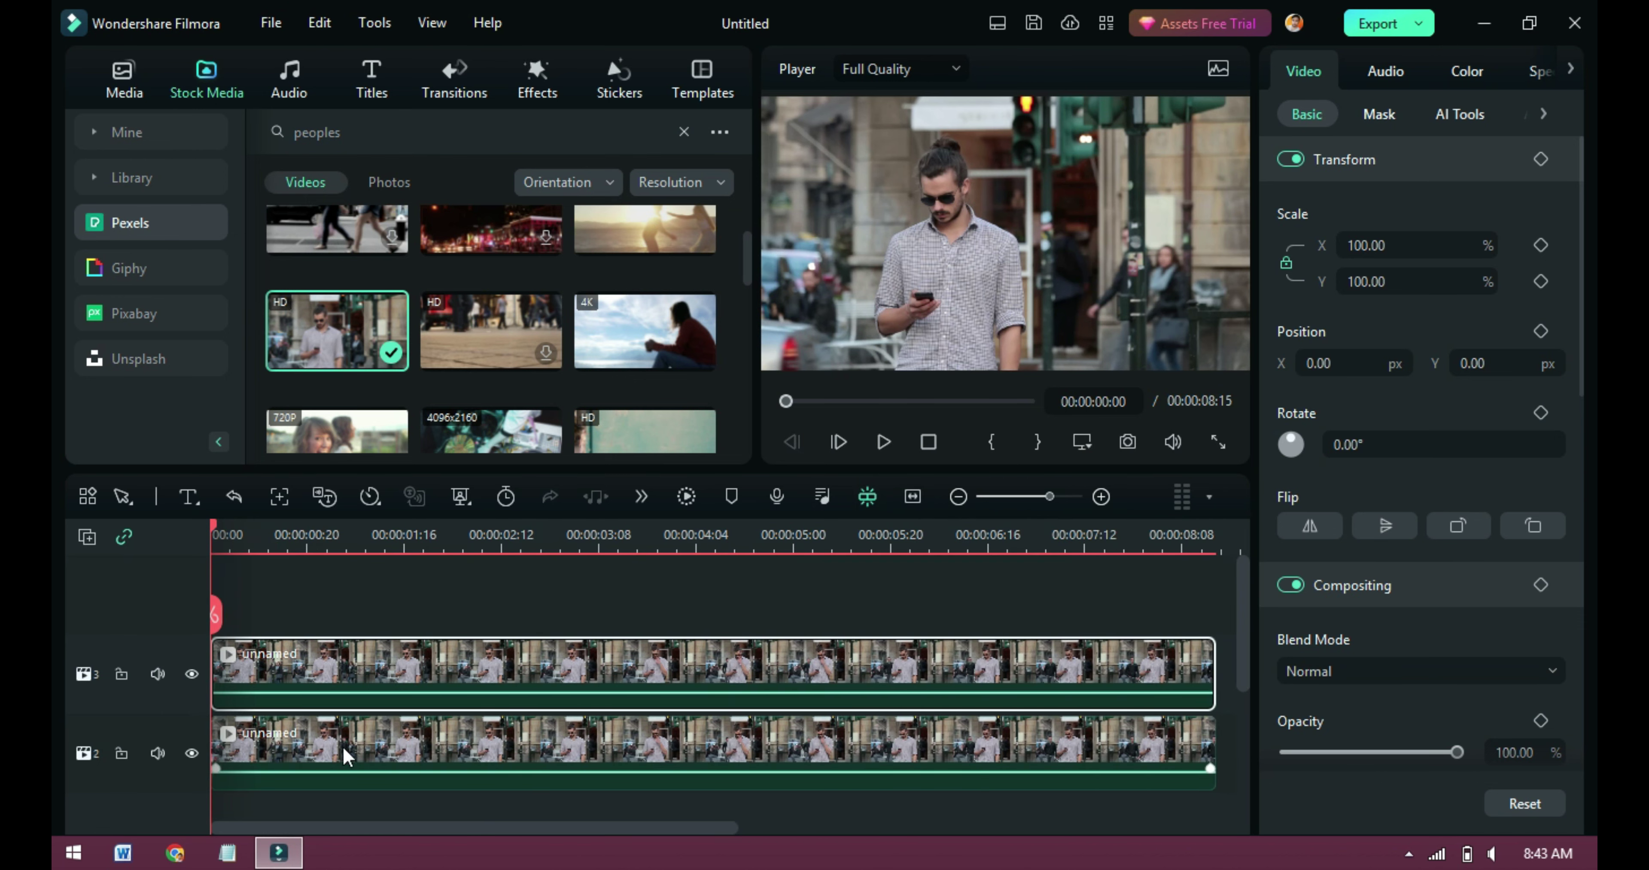
Step: Enlarge the lower copy of the clip to about 105.79% in the preview and delete the upper copy
click(532, 745)
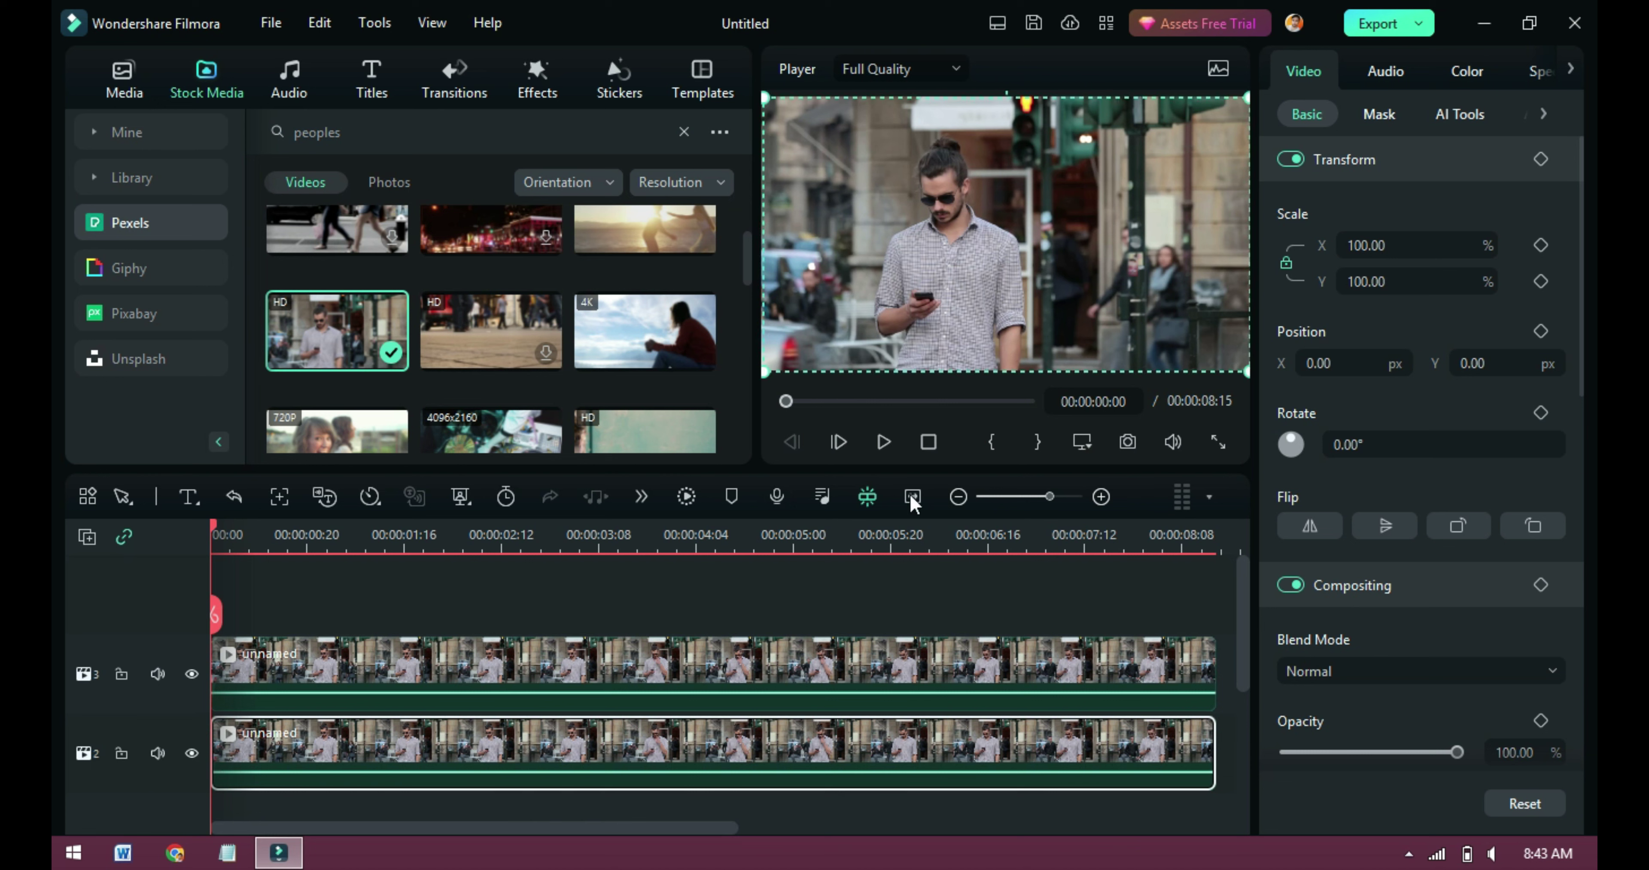
drag(1245, 372, 1274, 388)
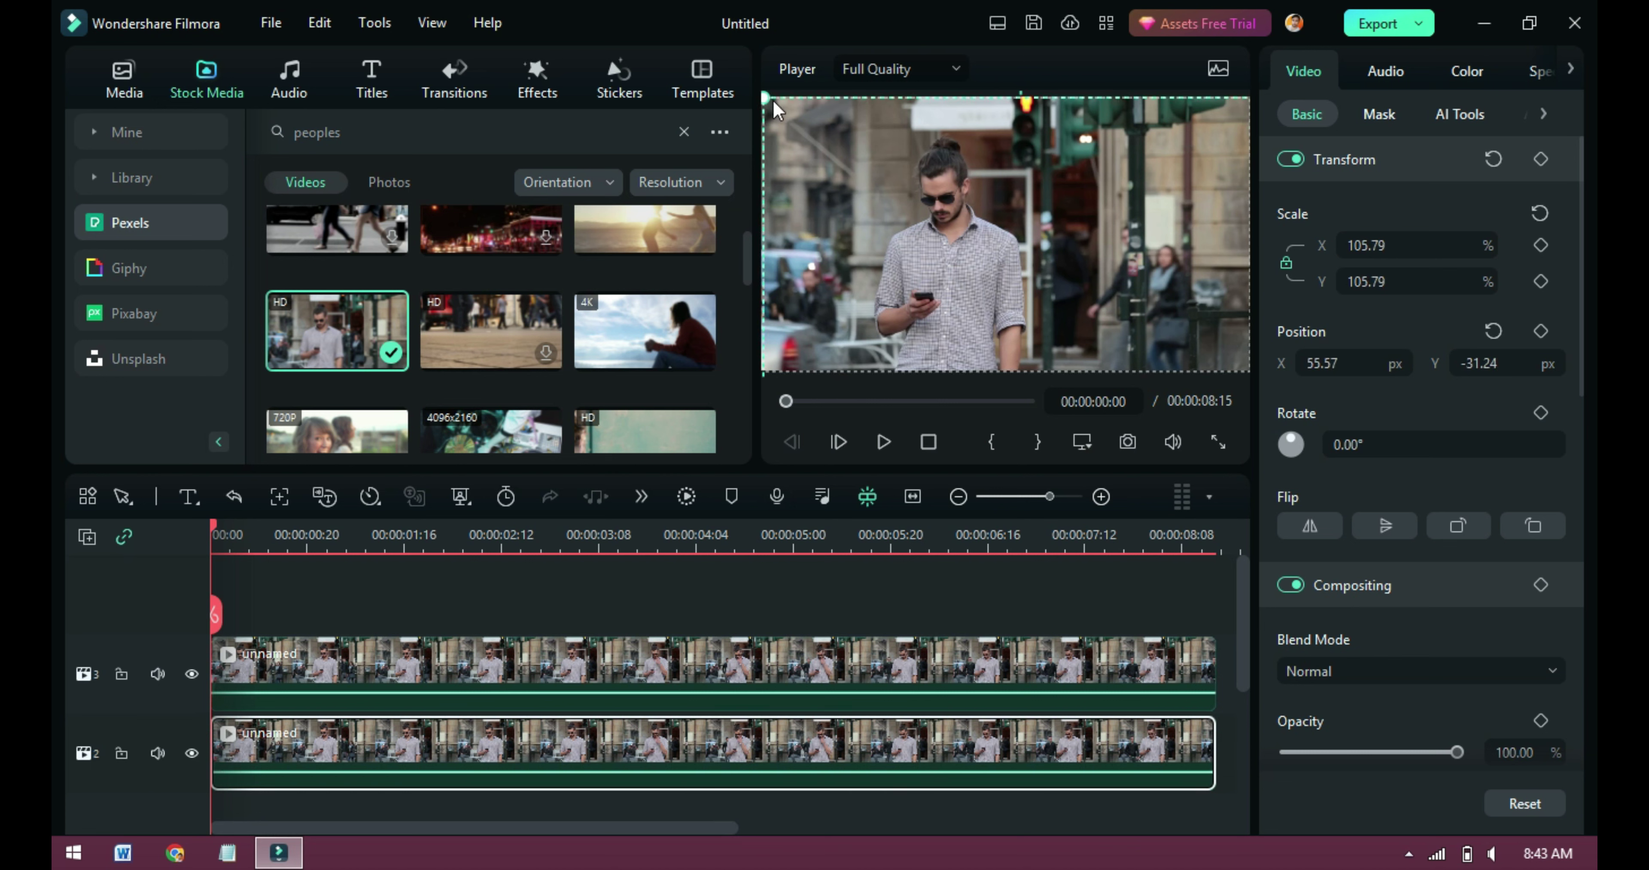
click(608, 654)
key(Delete)
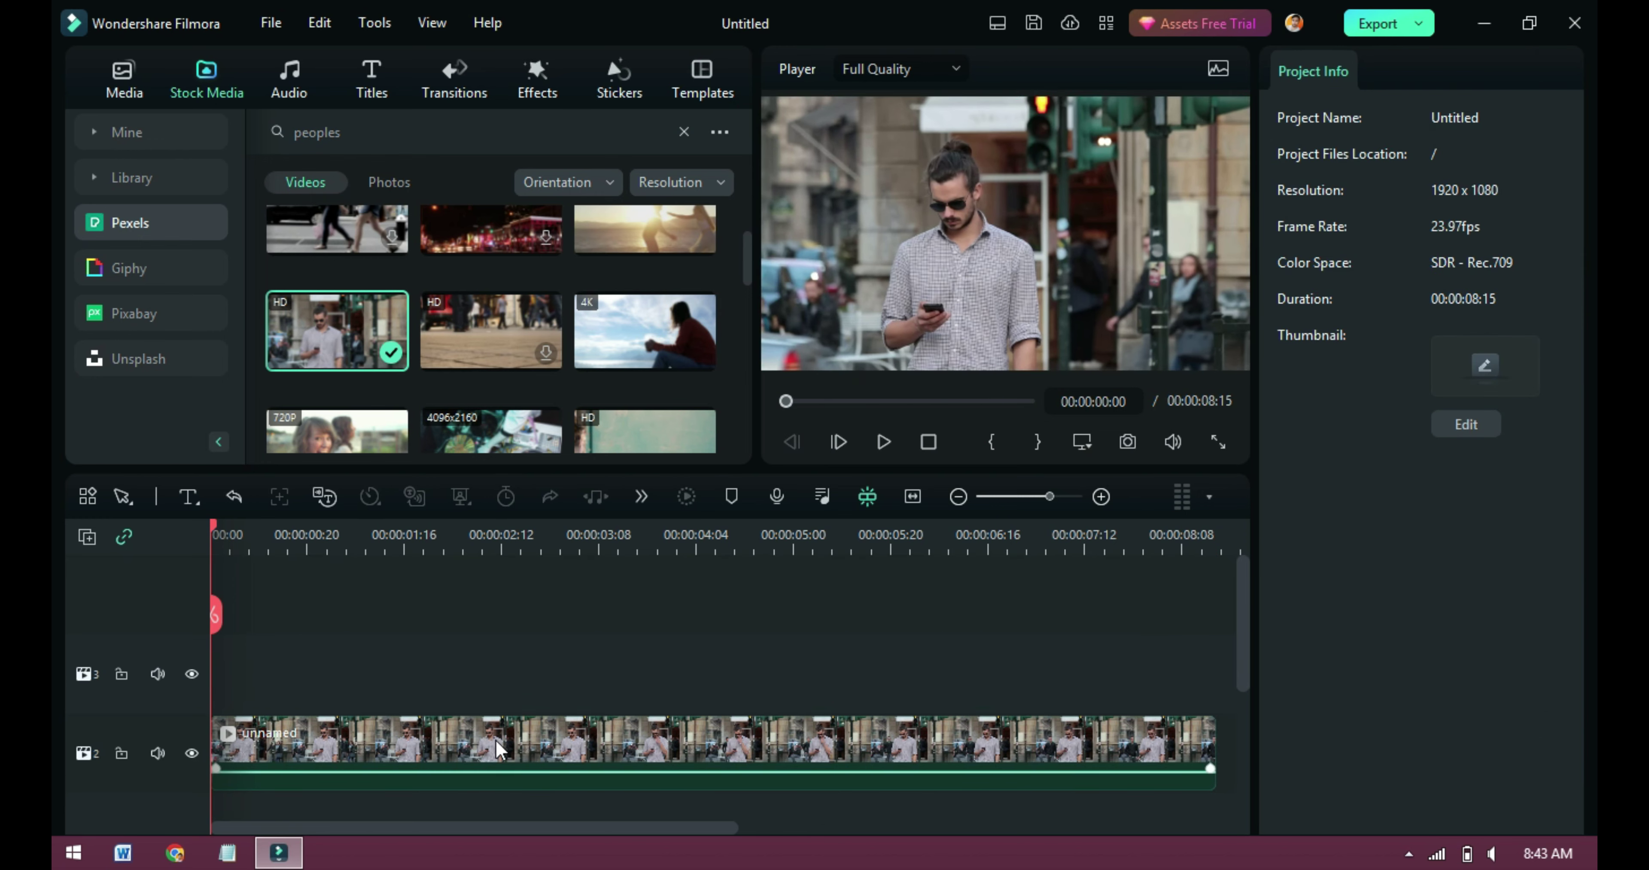
Step: Enlarge the remaining clip to about 123.7% and reposition it at about X 218.54, Y 56.48 px
click(497, 739)
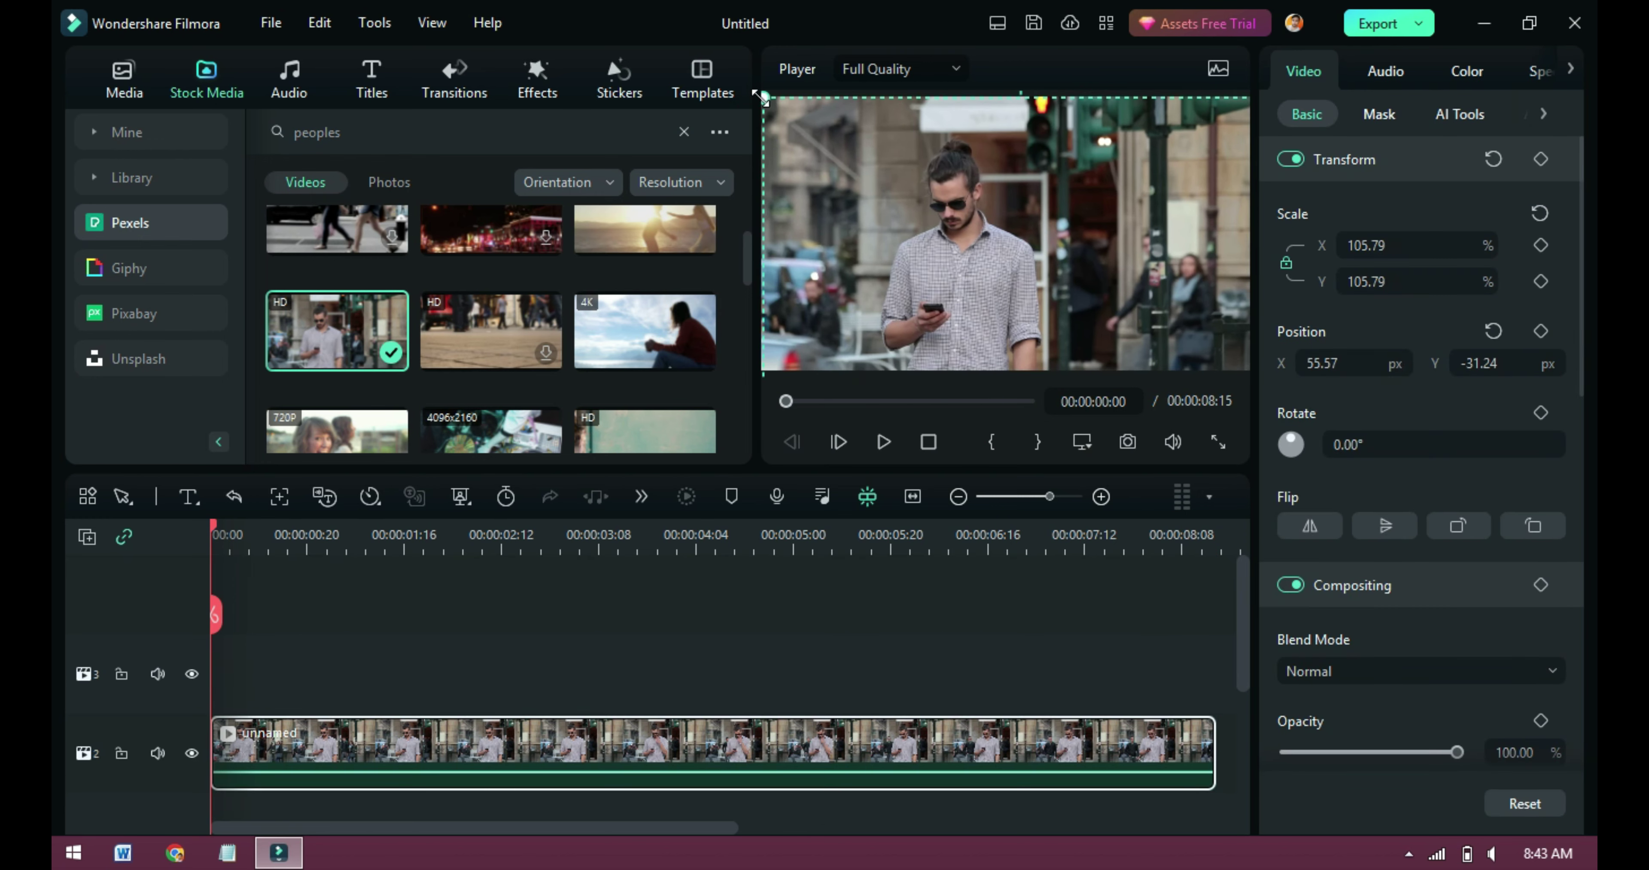
drag(761, 96, 684, 67)
drag(903, 253, 975, 251)
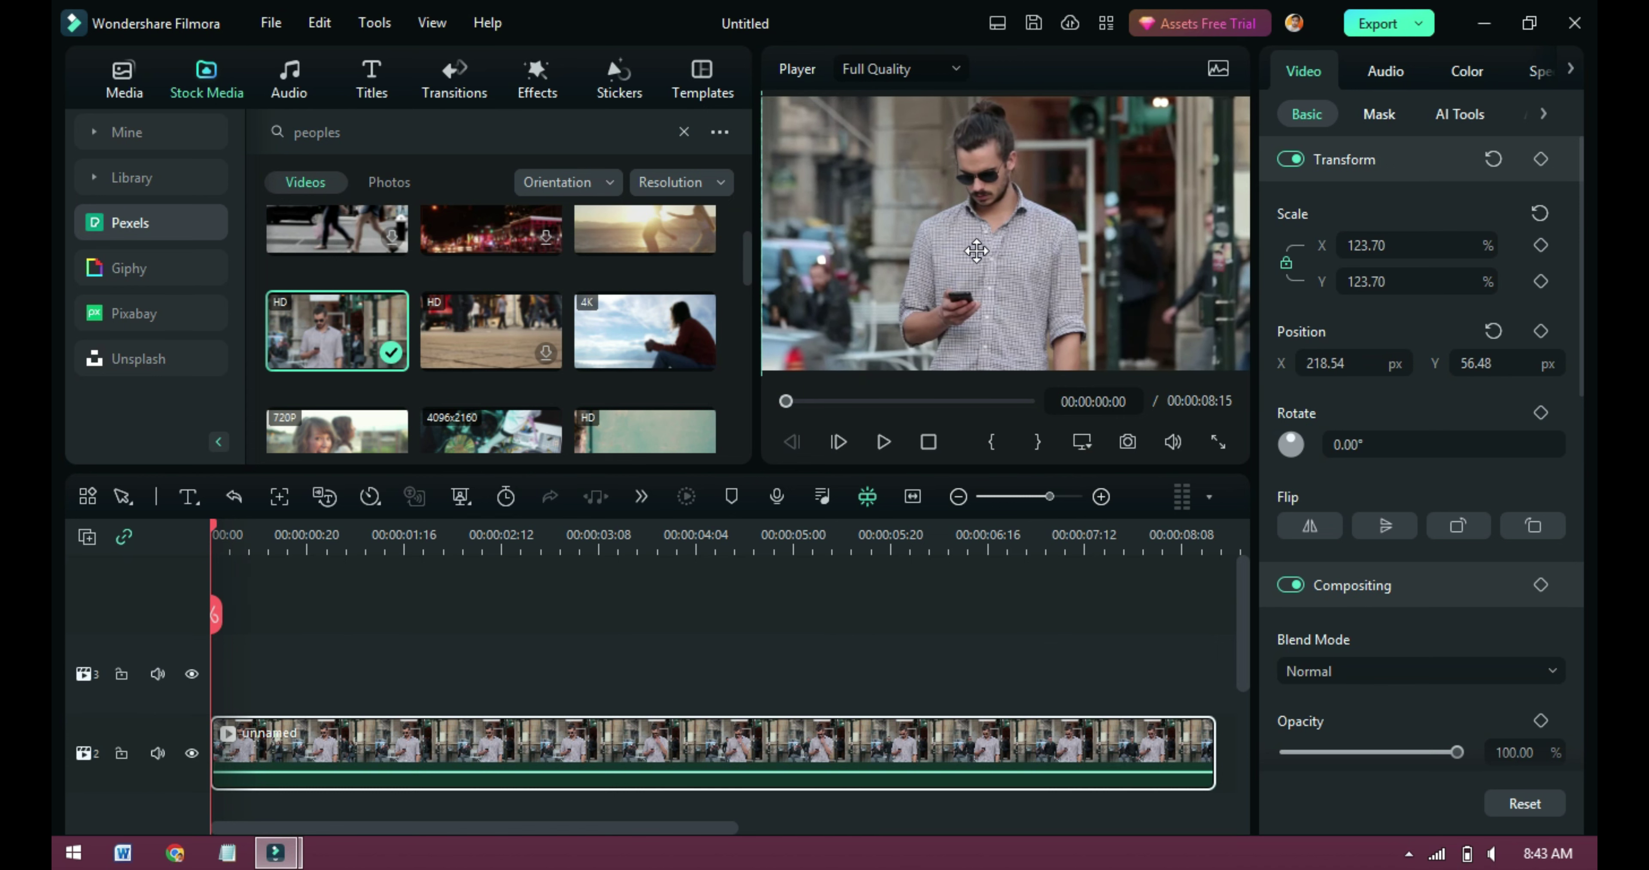
drag(216, 531, 174, 592)
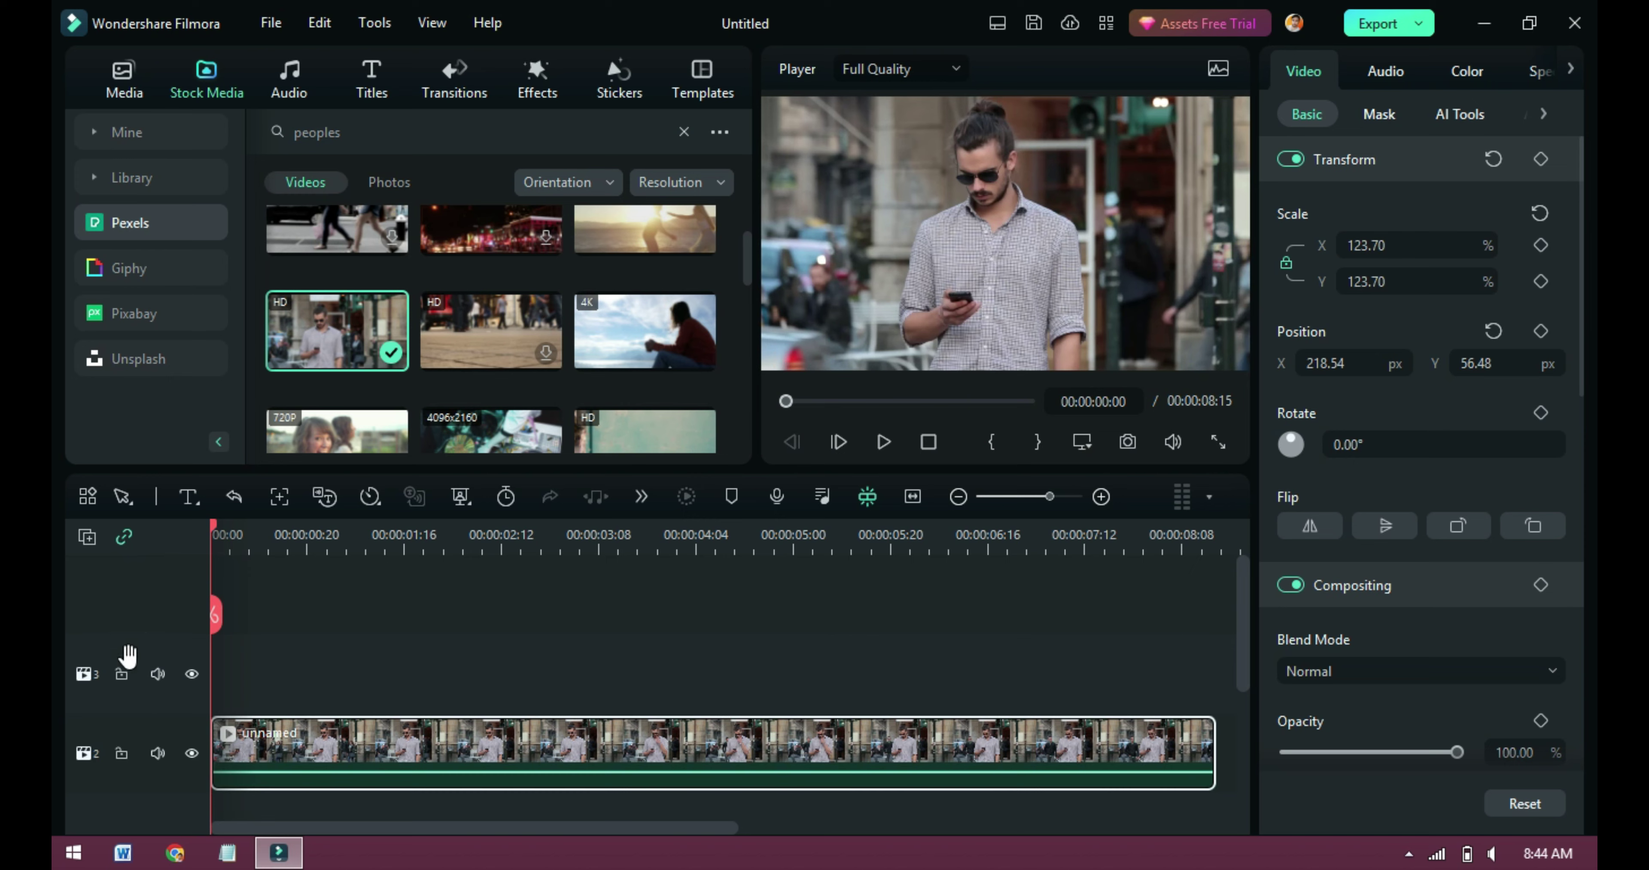
Step: Add 2 video tracks and 1 audio track above Track 1, and move the clip down to video track 2
click(89, 536)
click(166, 744)
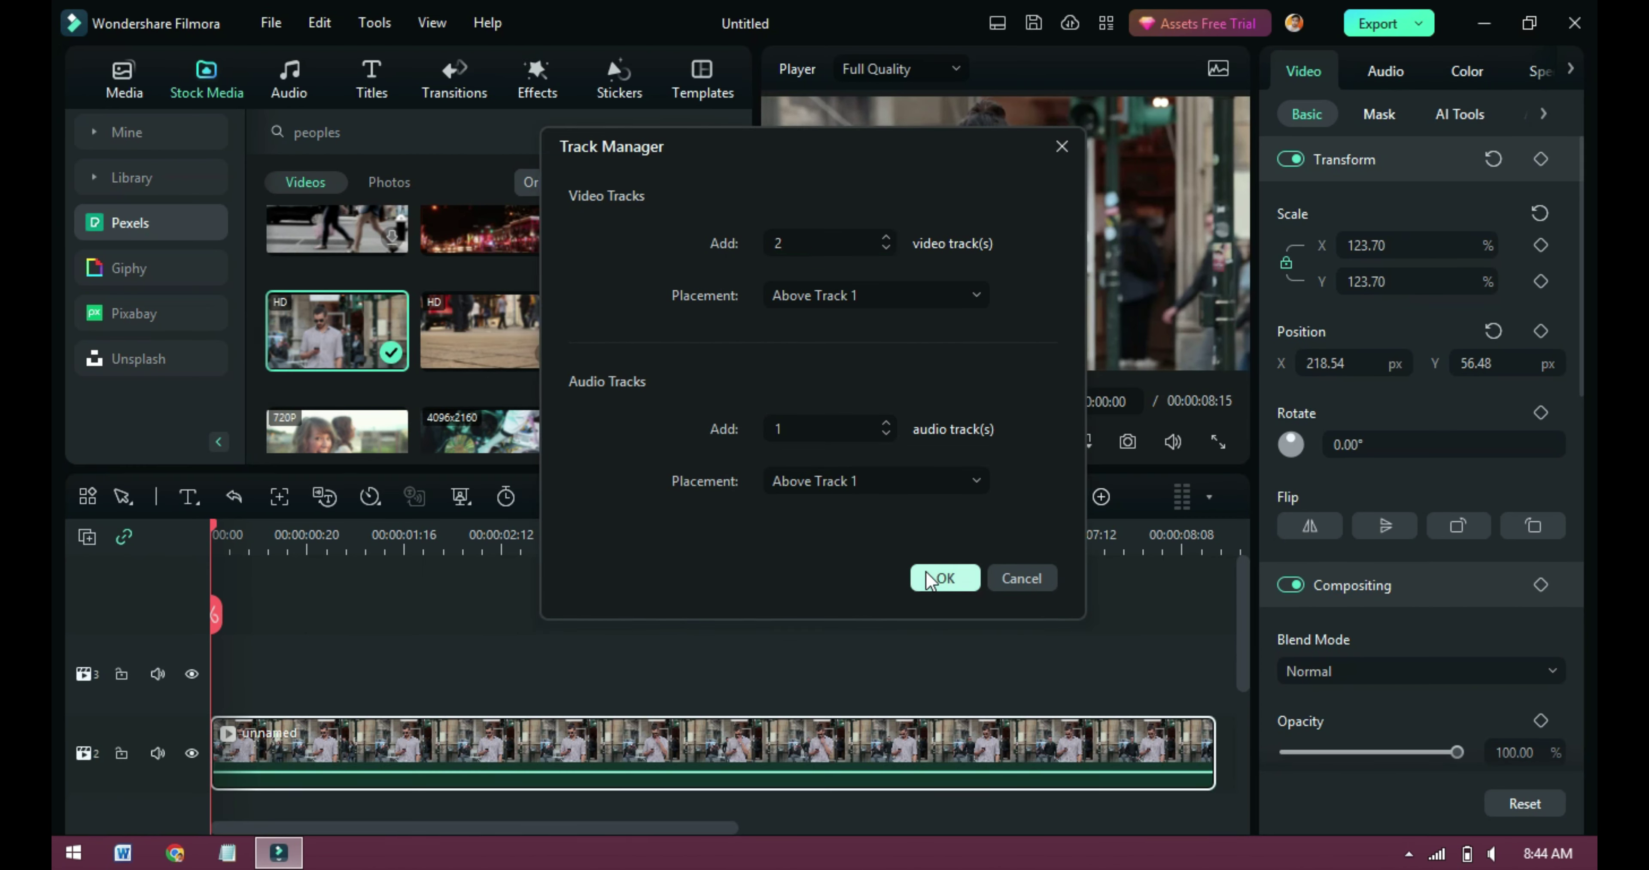
click(928, 574)
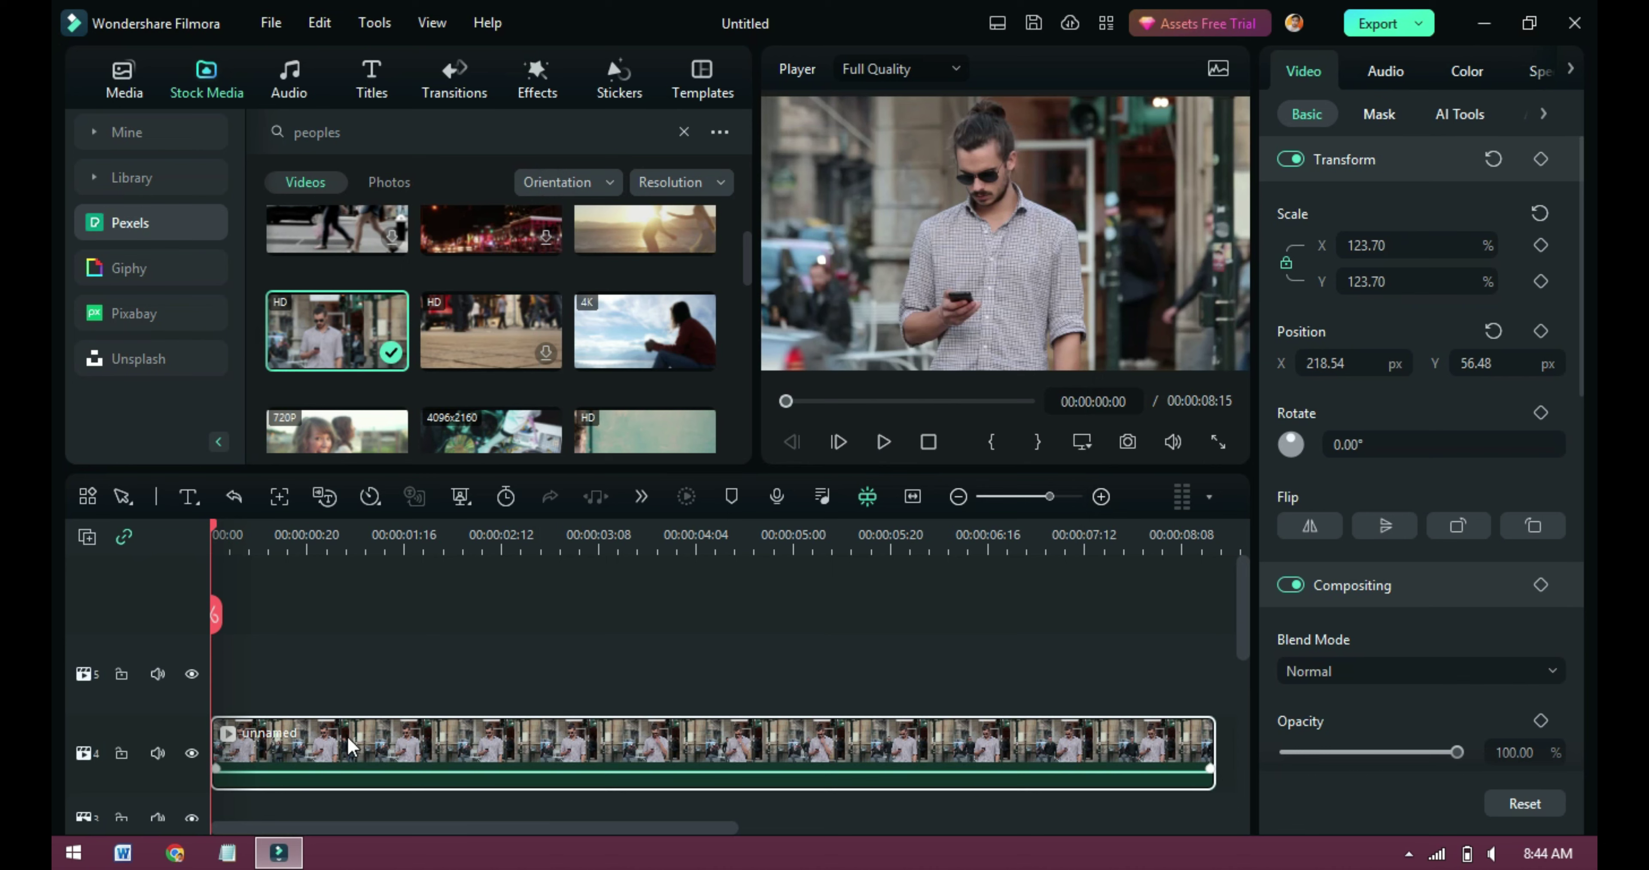
mouse_move(347, 736)
mouse_down()
mouse_move(345, 822)
mouse_move(327, 759)
mouse_up()
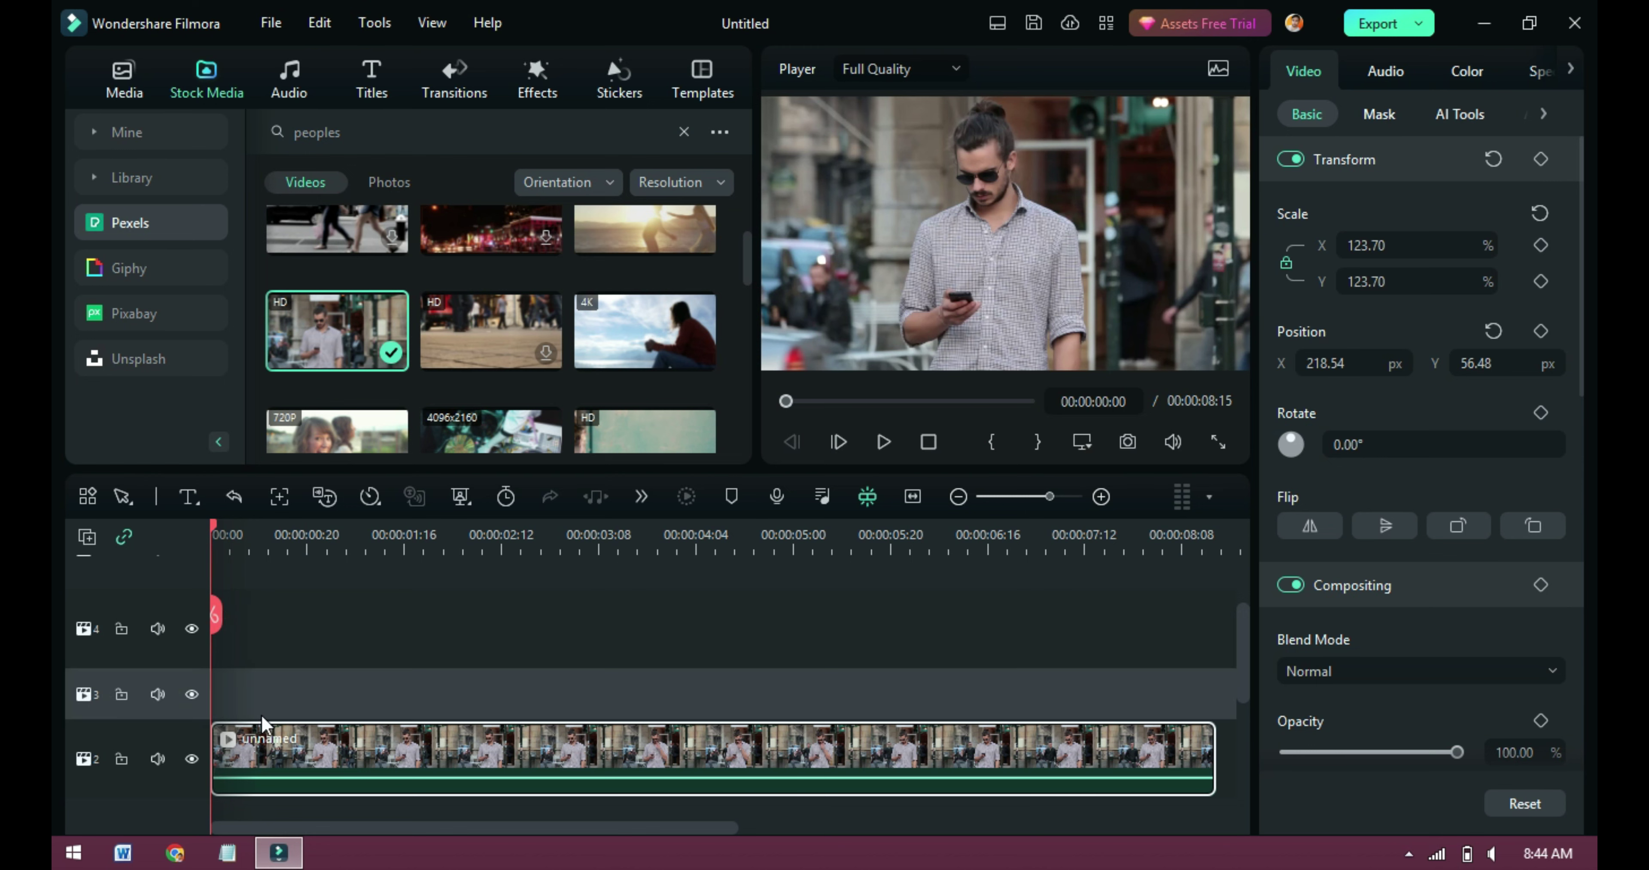
Step: Paste two copies of the clip at the timeline start, on video tracks 3 and 4
key(ctrl+v)
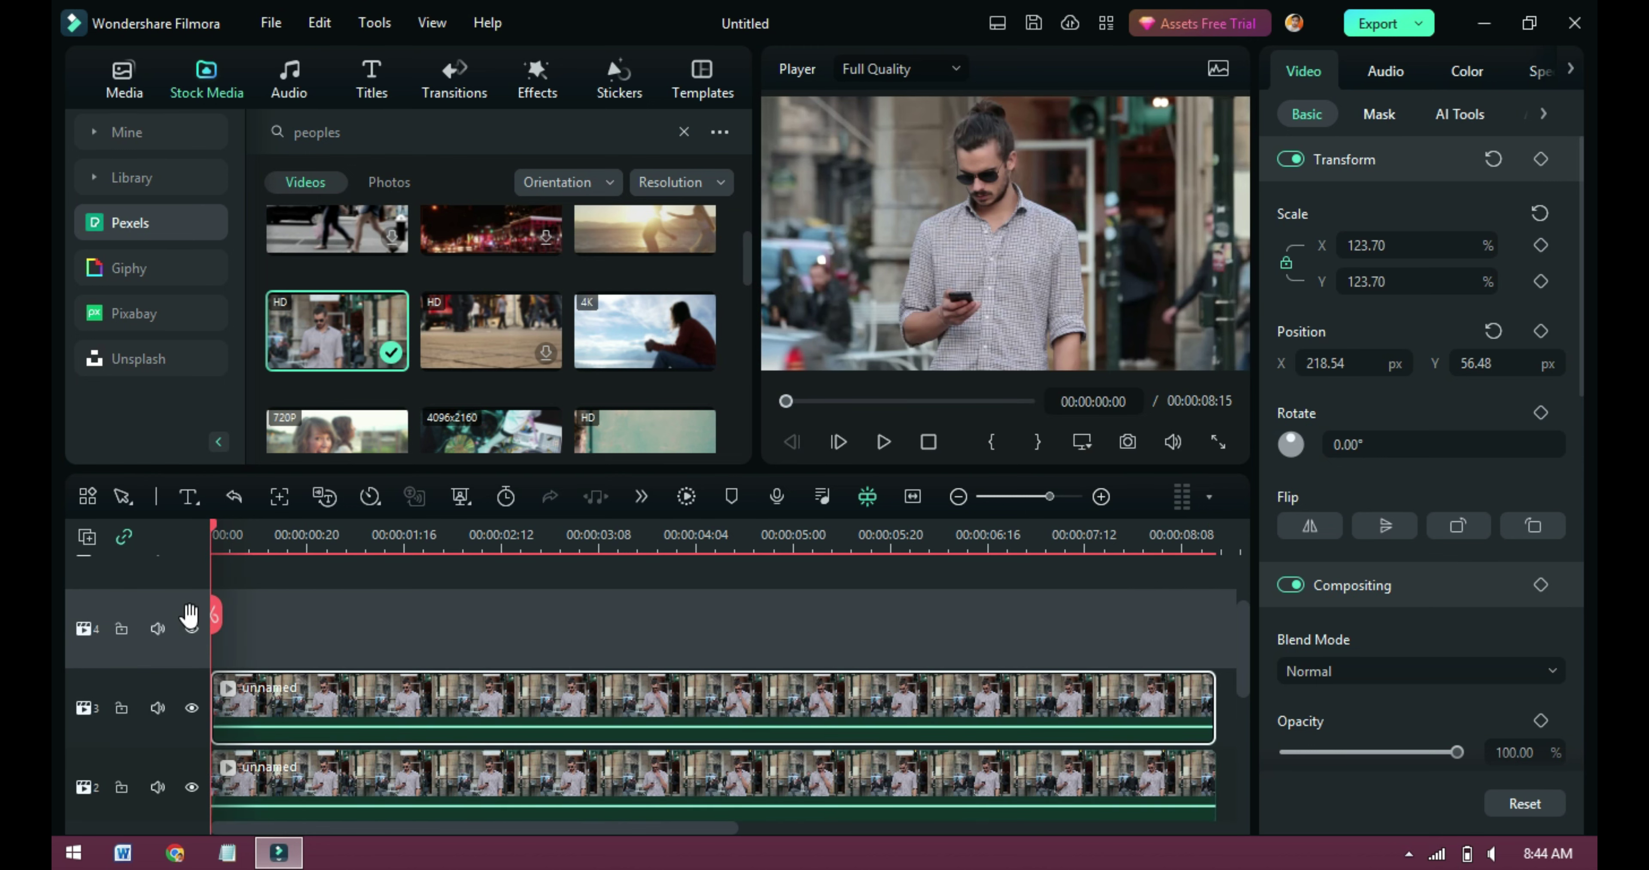
key(ctrl+v)
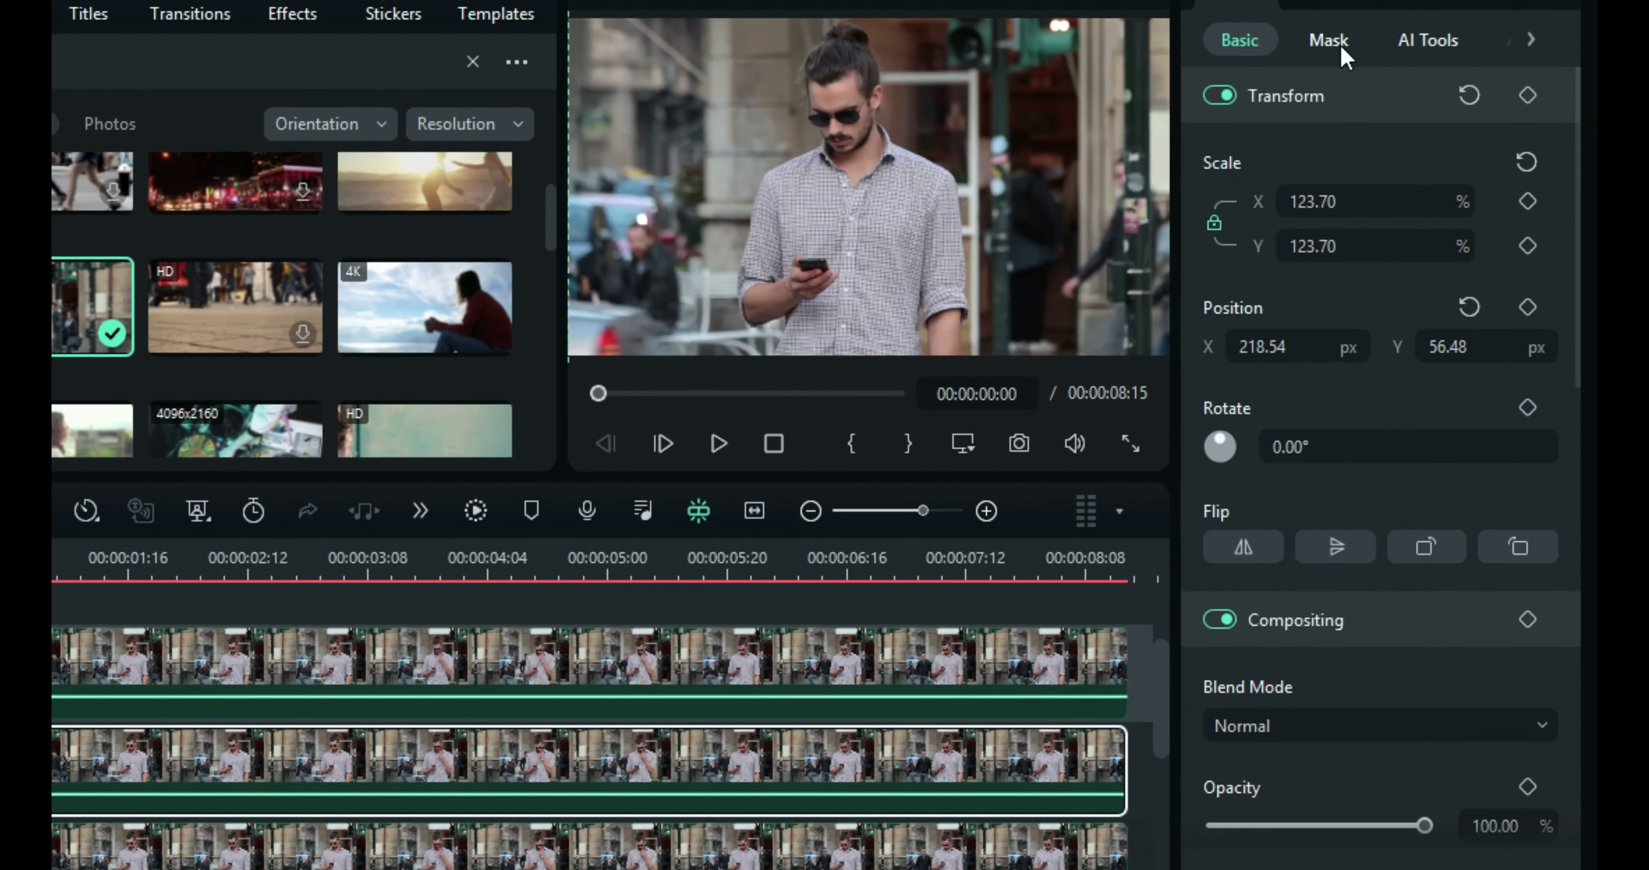
Step: Turn on AI Portrait for the clip copy on track 3 to remove its background
click(1458, 115)
click(1165, 769)
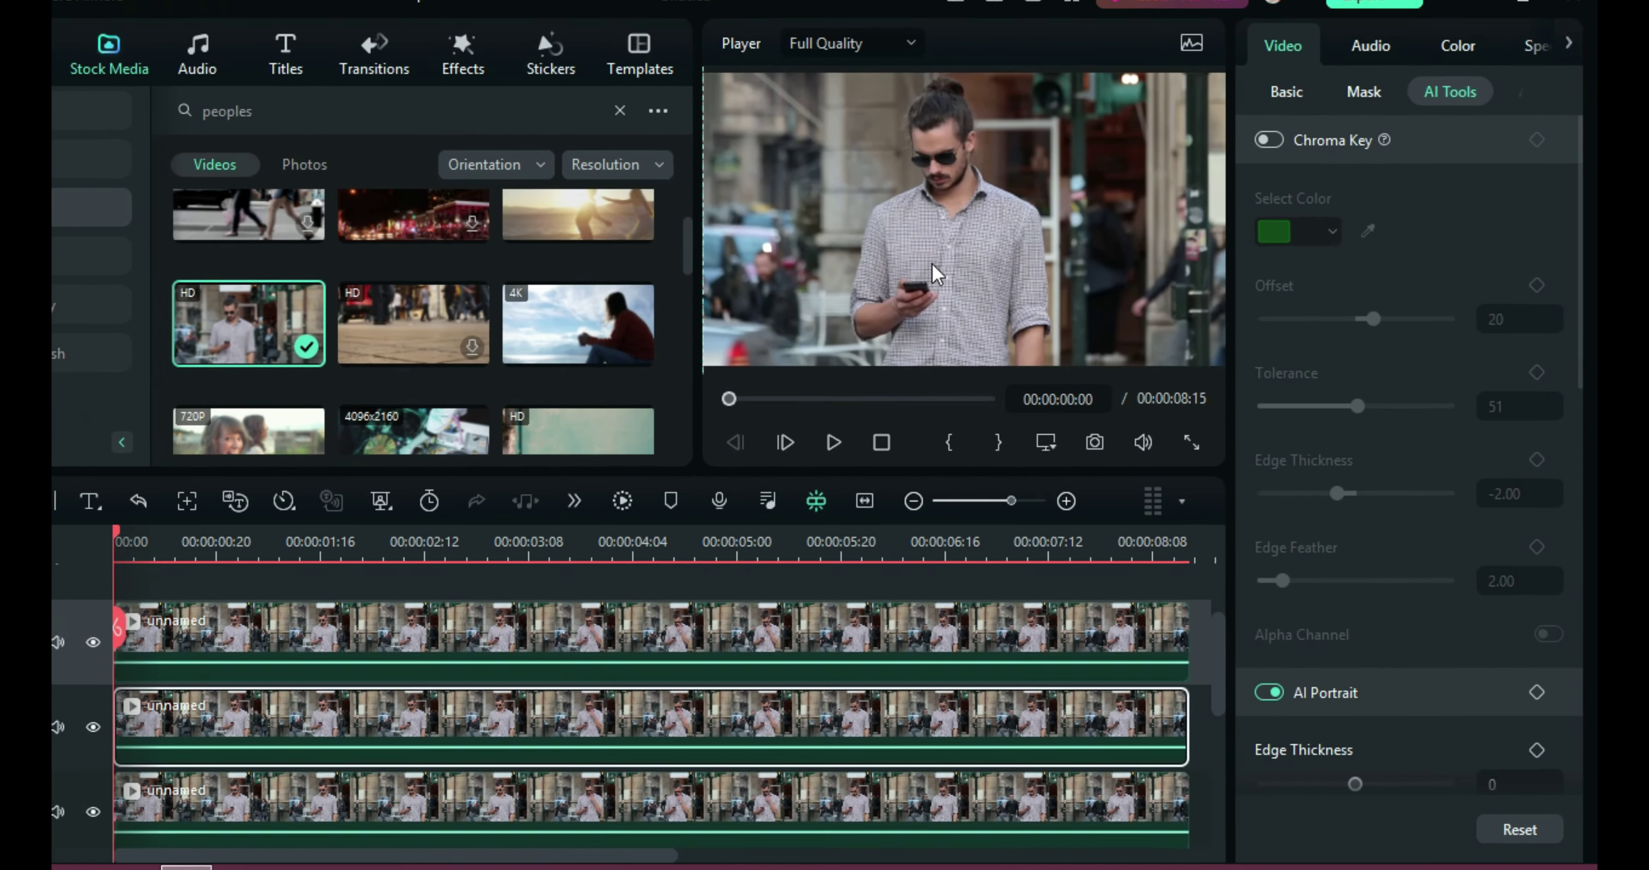
click(729, 200)
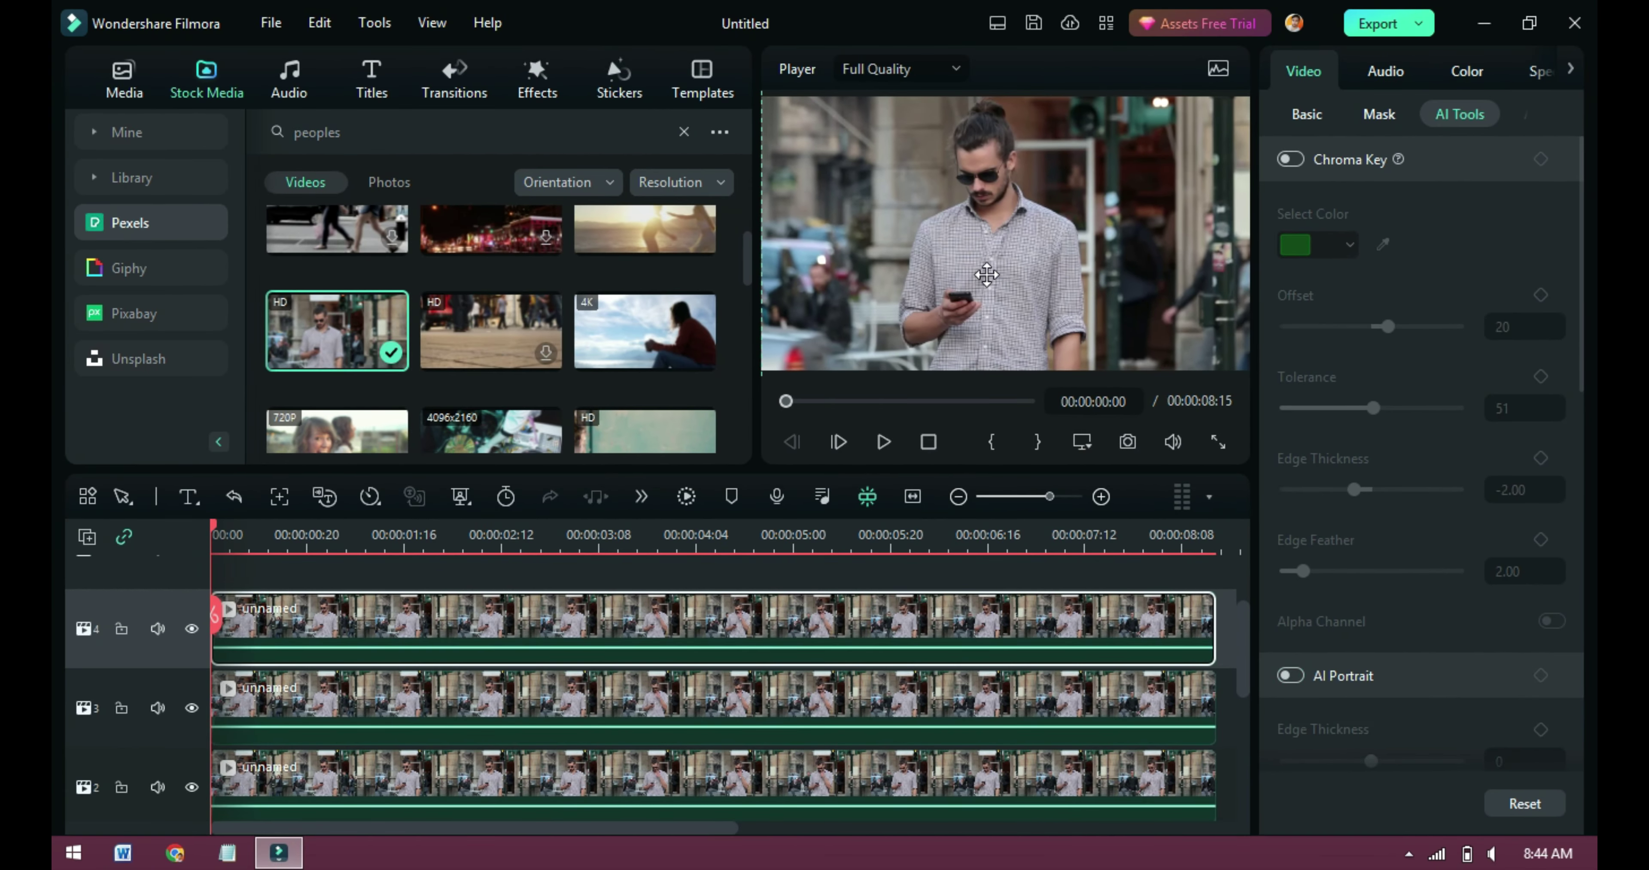
drag(985, 269, 1027, 270)
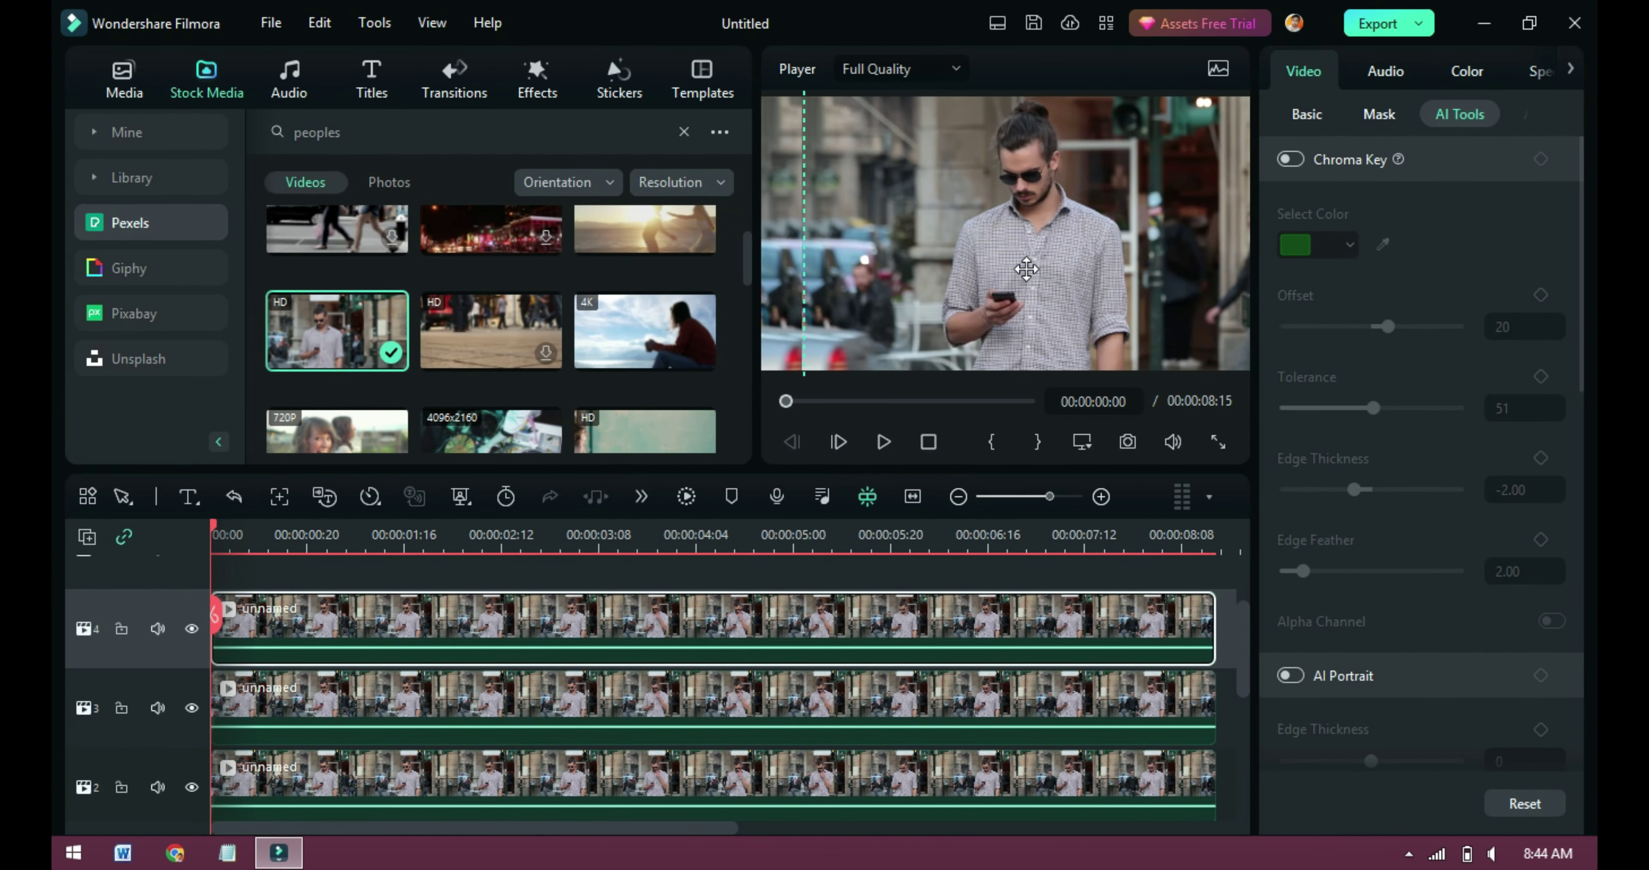
key(ctrl+z)
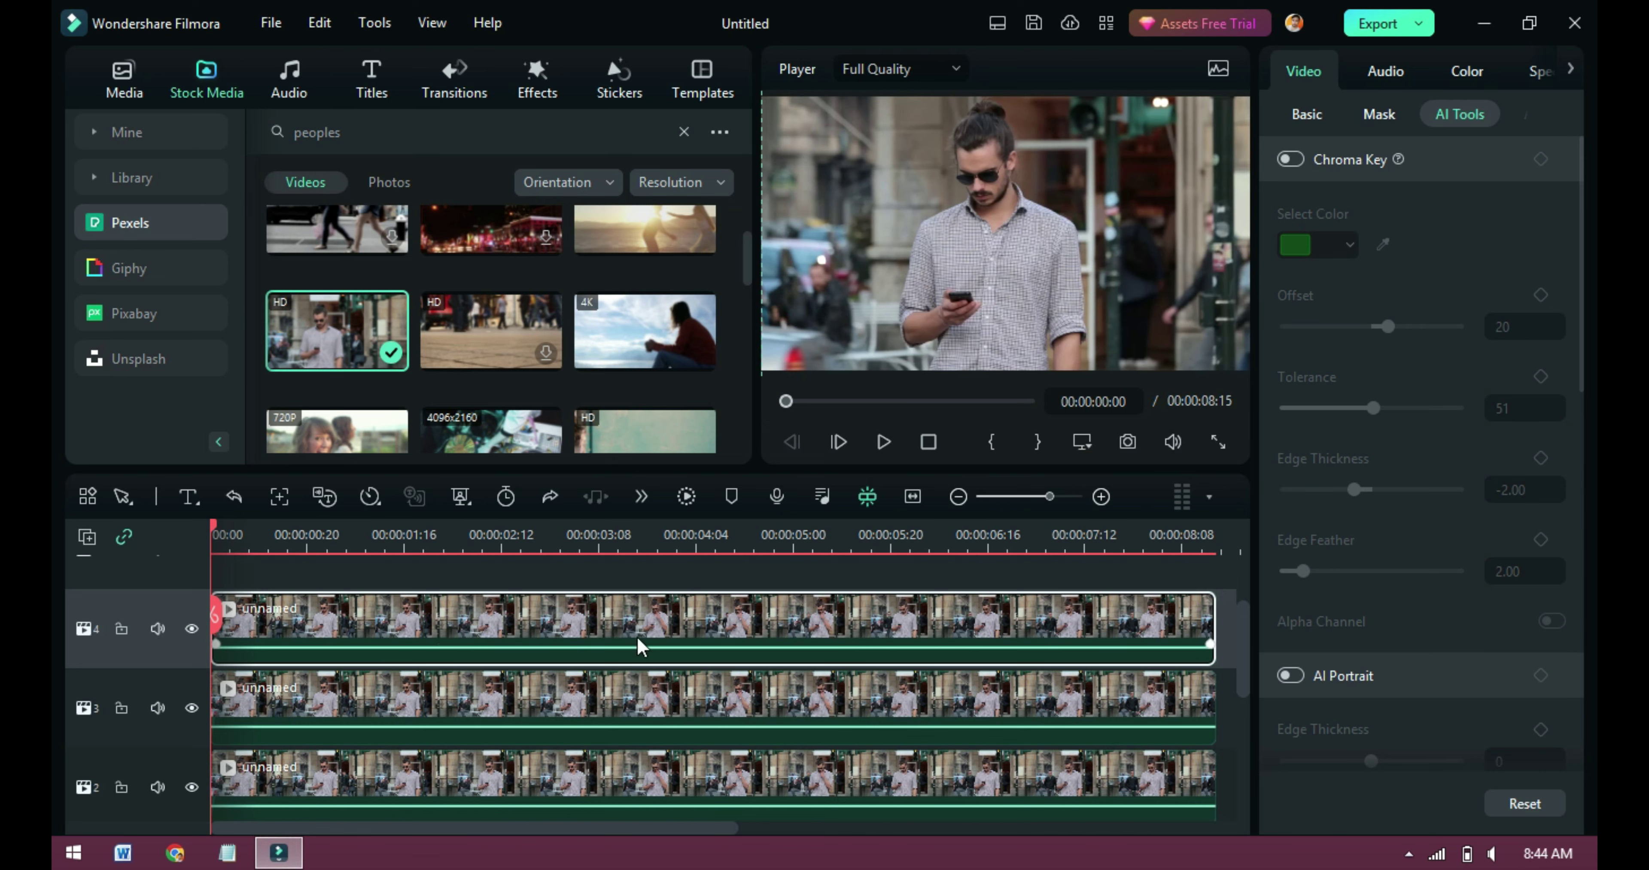
Step: Turn on AI Portrait for the clip copy on track 4 to remove its background
click(494, 707)
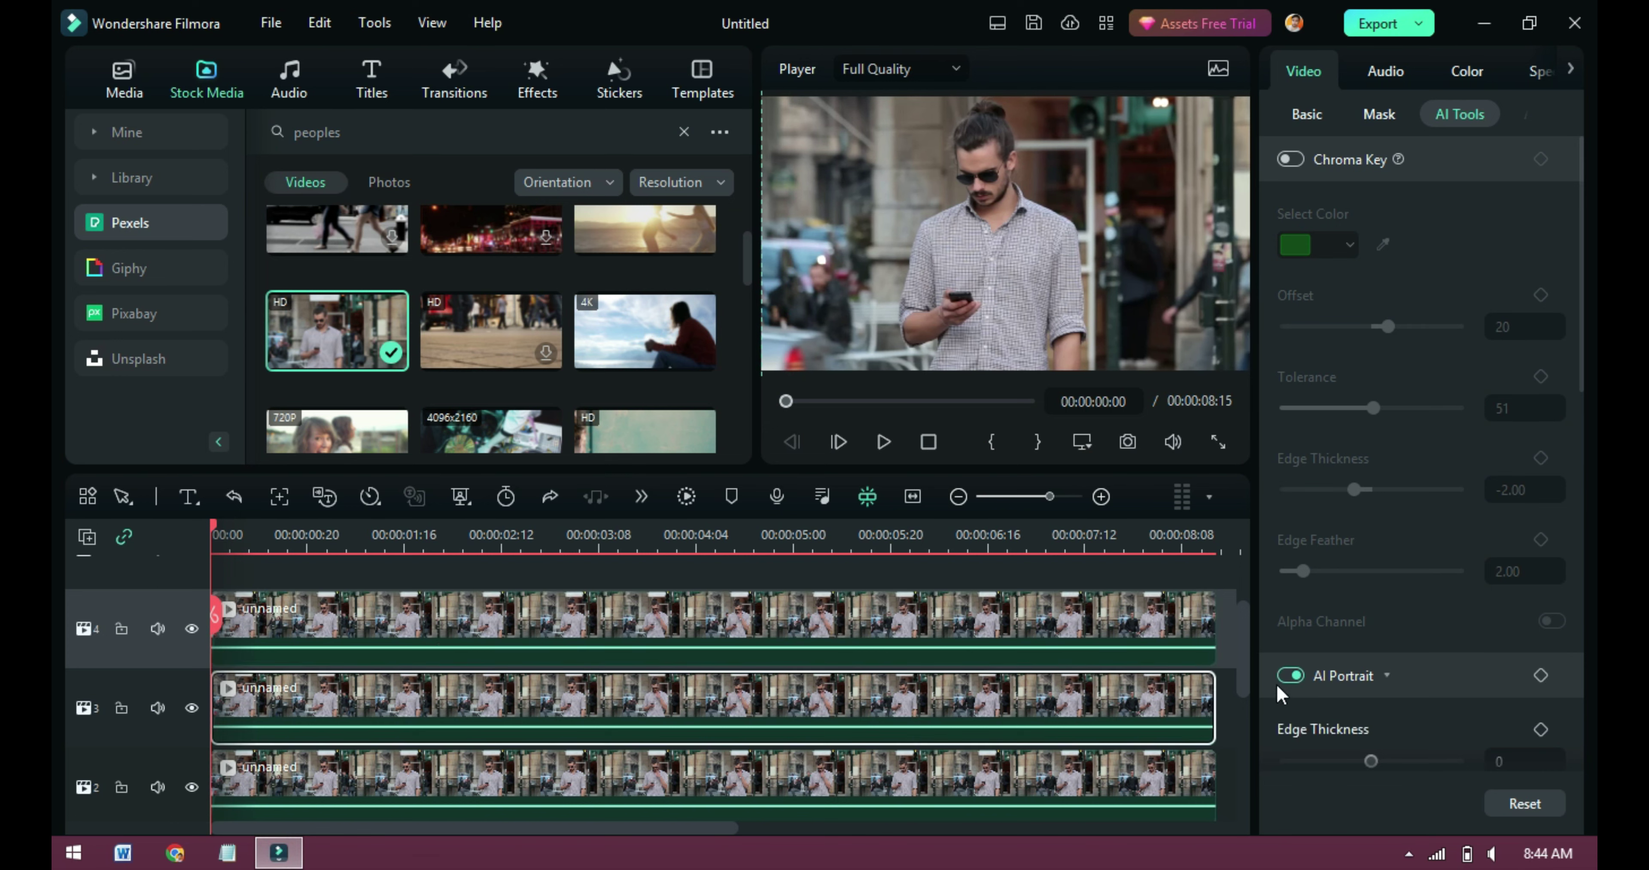
click(492, 637)
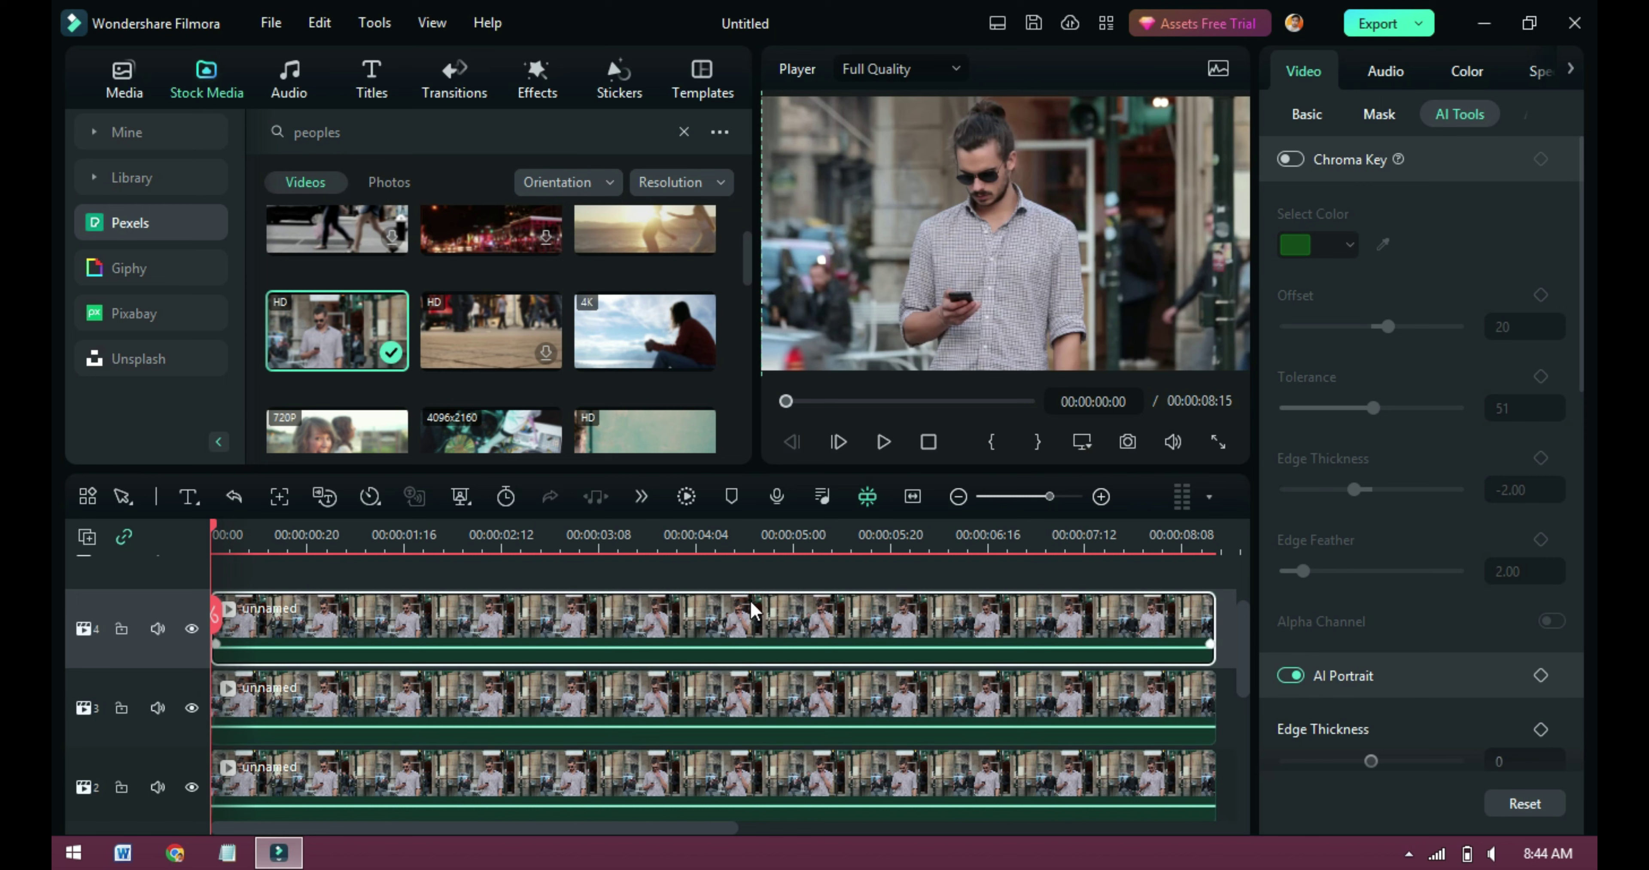
Step: Move one cut-out copy of the man to the right of the original in the preview and the other to its left
click(441, 739)
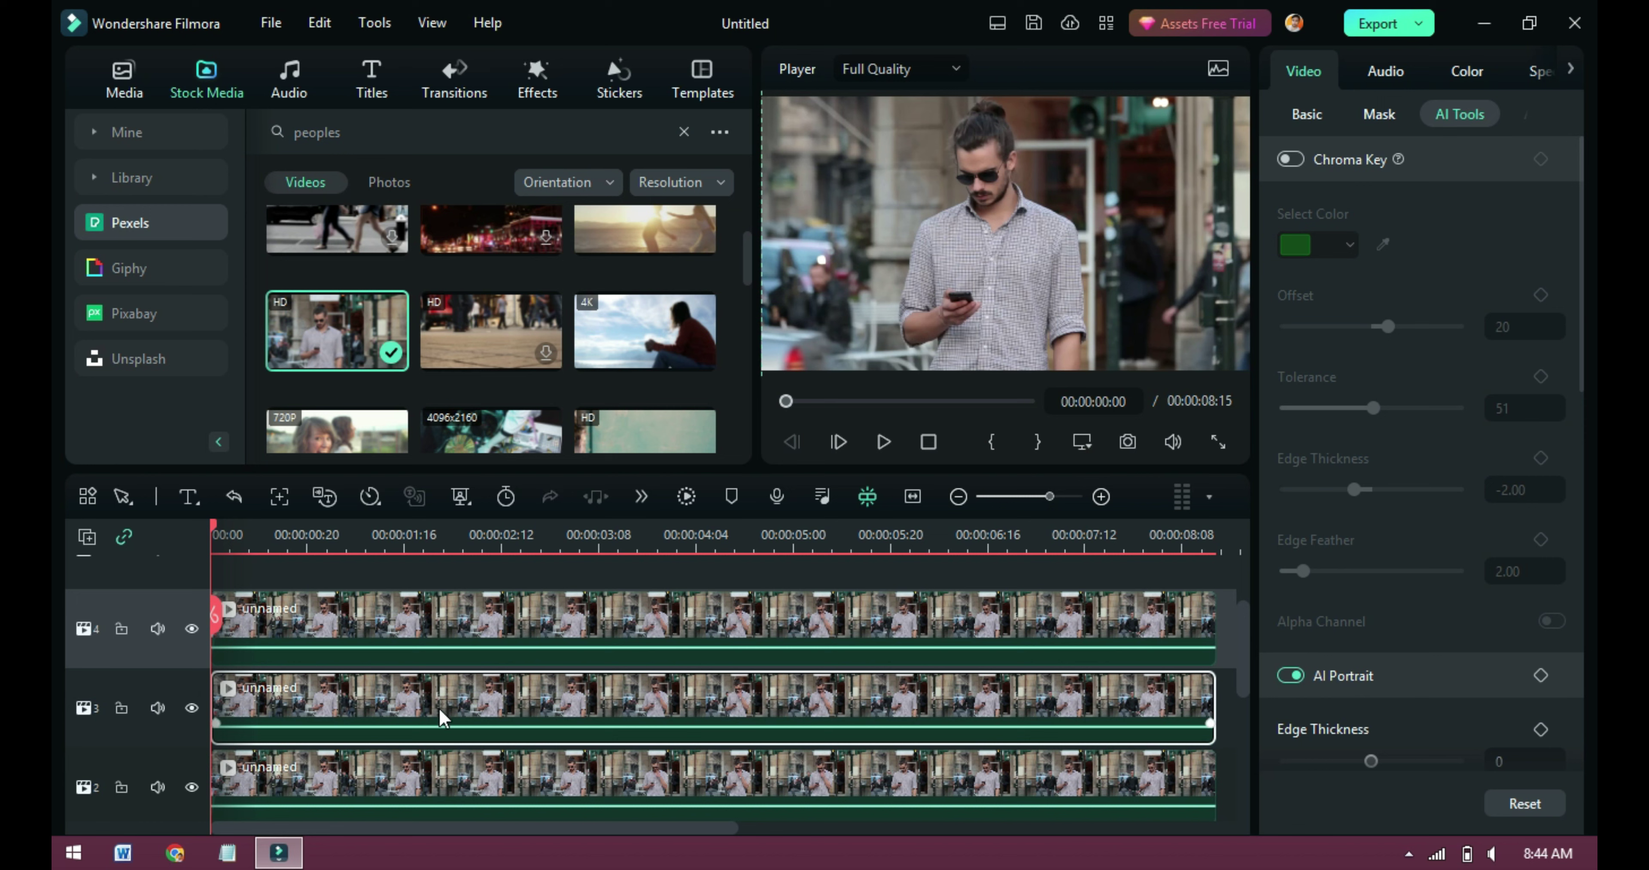
drag(1020, 253, 1170, 263)
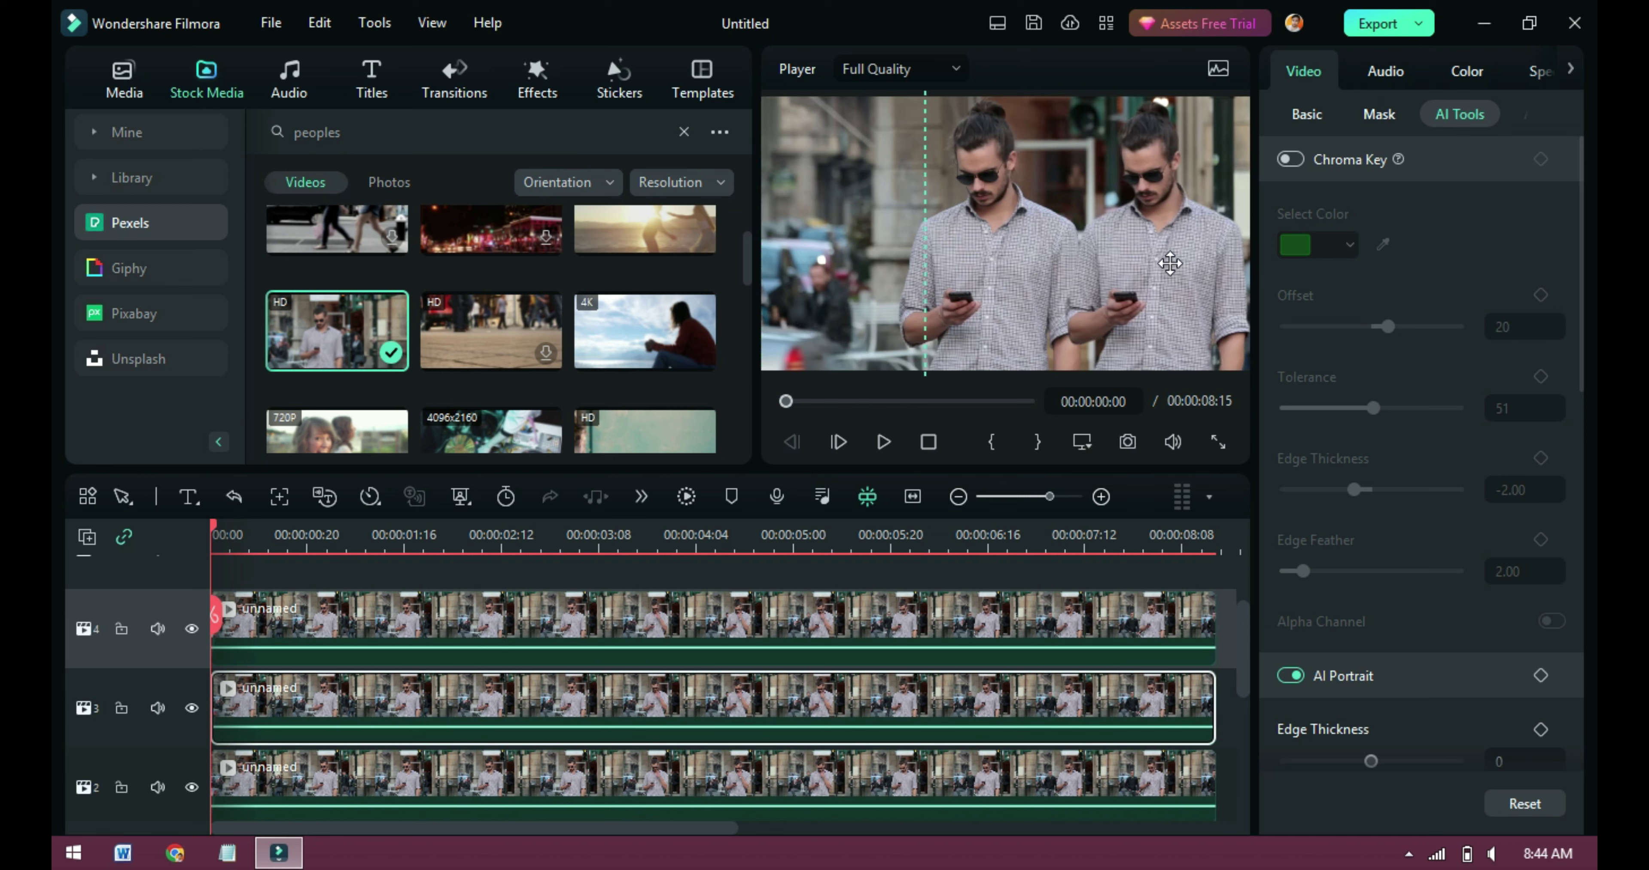
click(534, 615)
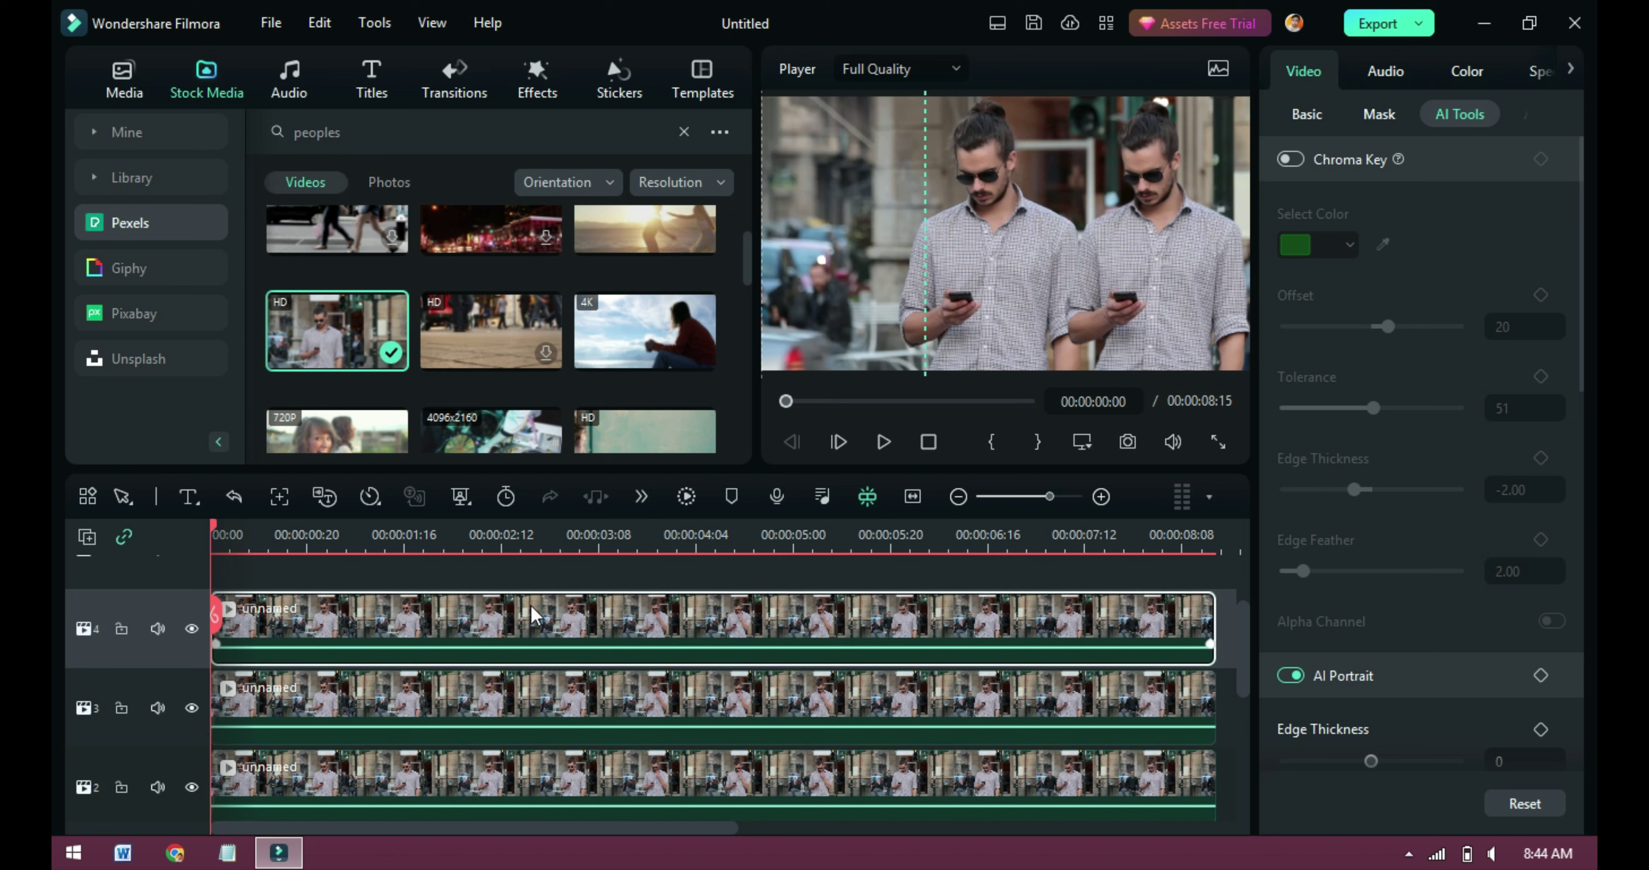
drag(897, 301, 756, 285)
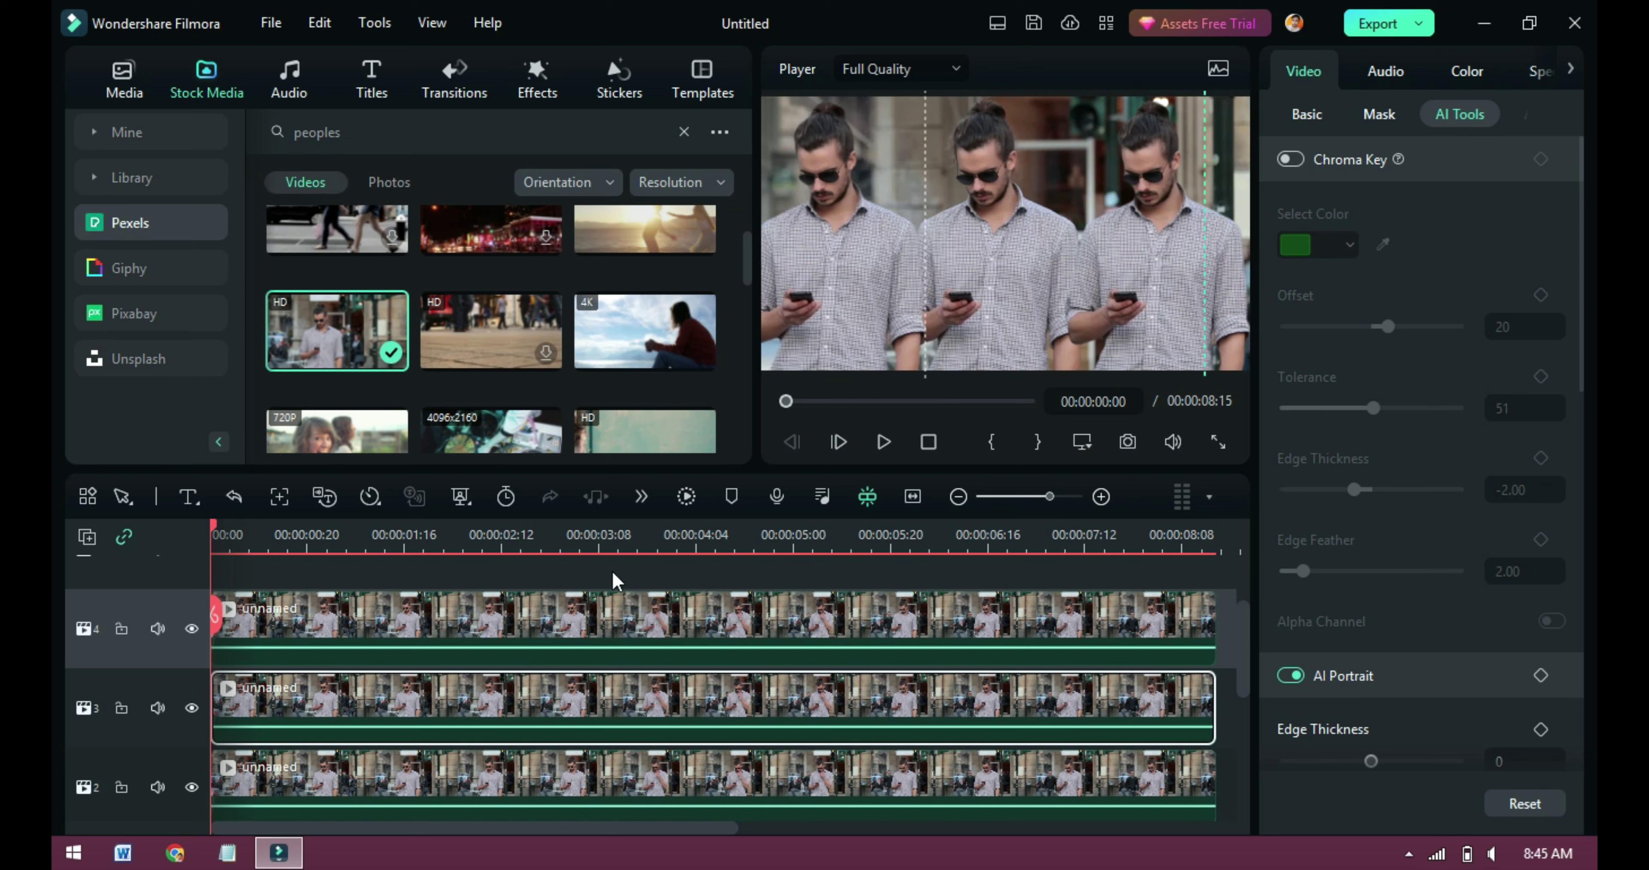
Step: Flip the track 4 copy horizontally and move it back to the right of the original man, at about X 397 px
click(595, 646)
click(1307, 114)
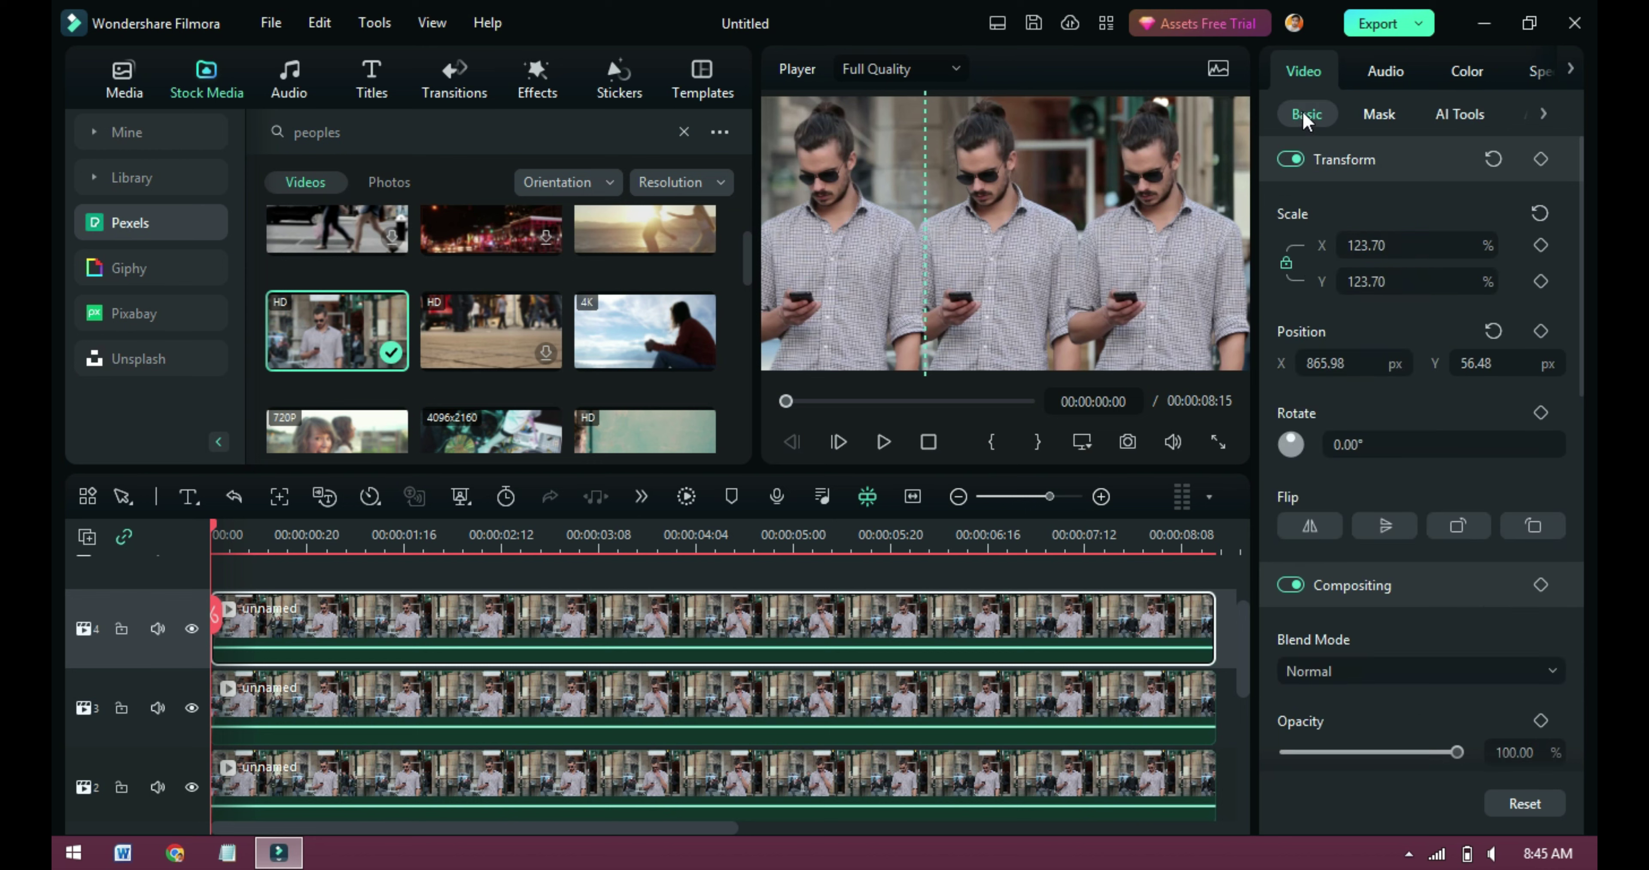
click(1310, 526)
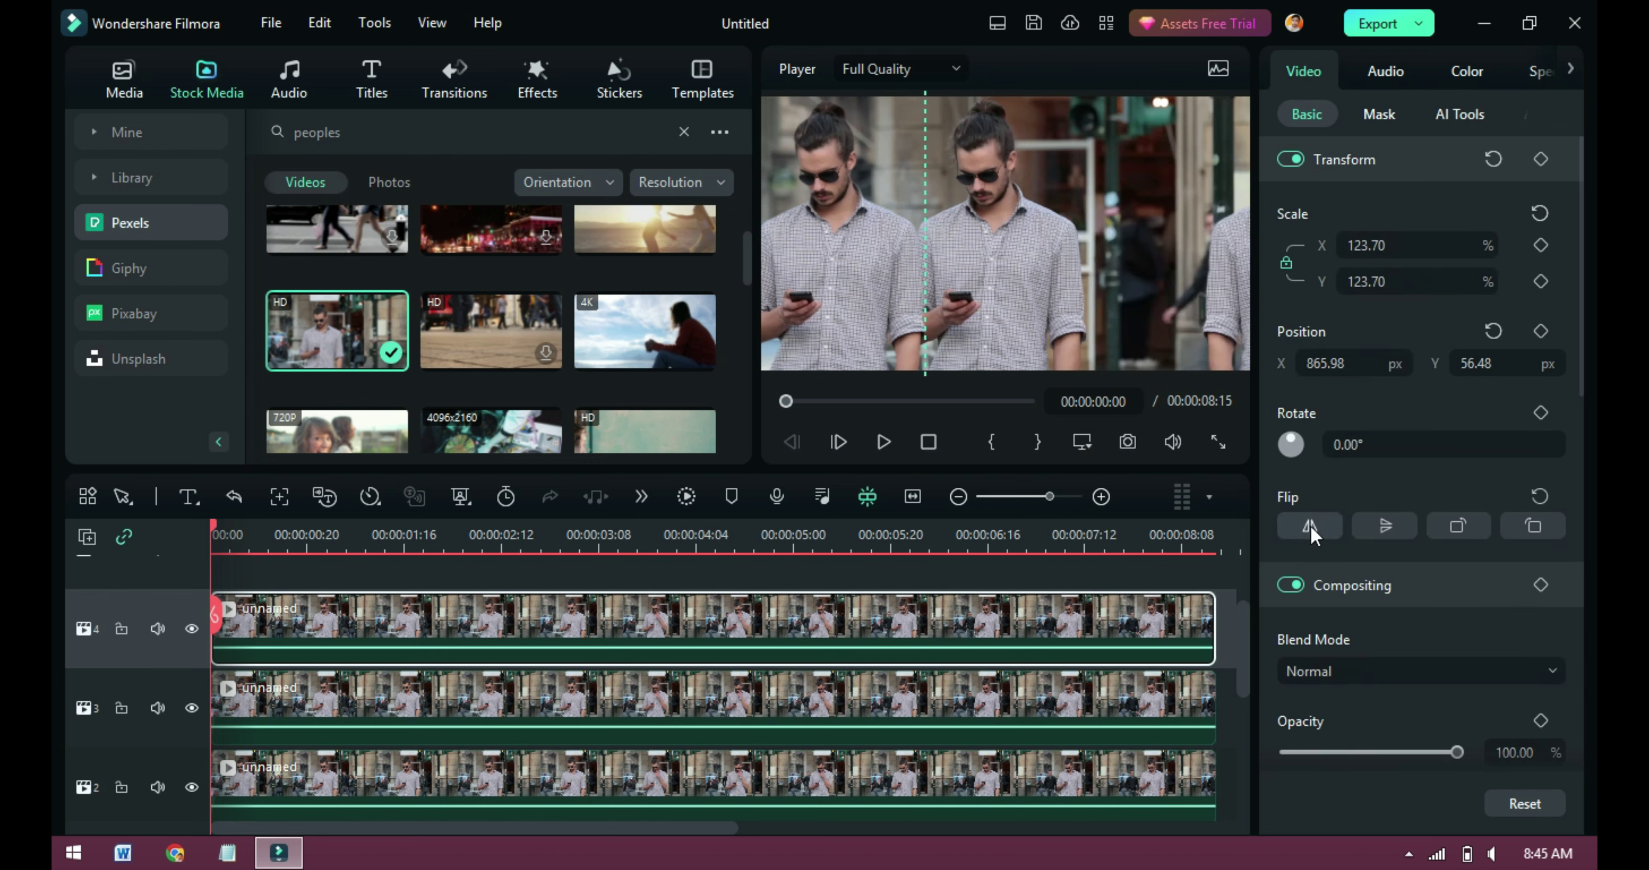
drag(1216, 291, 1099, 294)
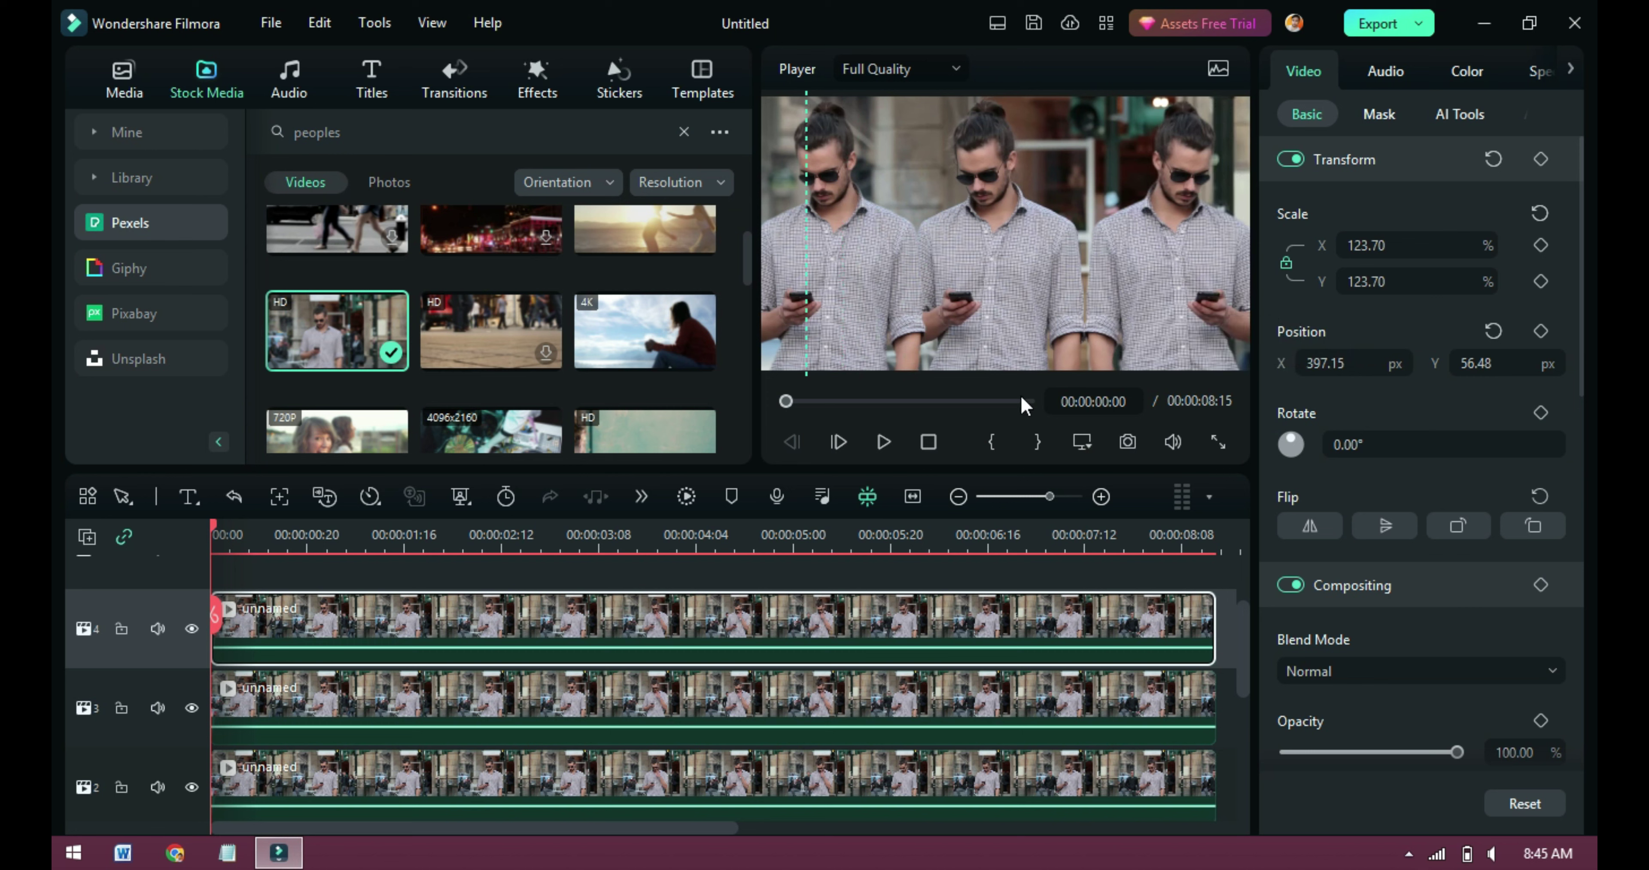
Step: Flip the cut-out copy on track 3 horizontally
click(464, 698)
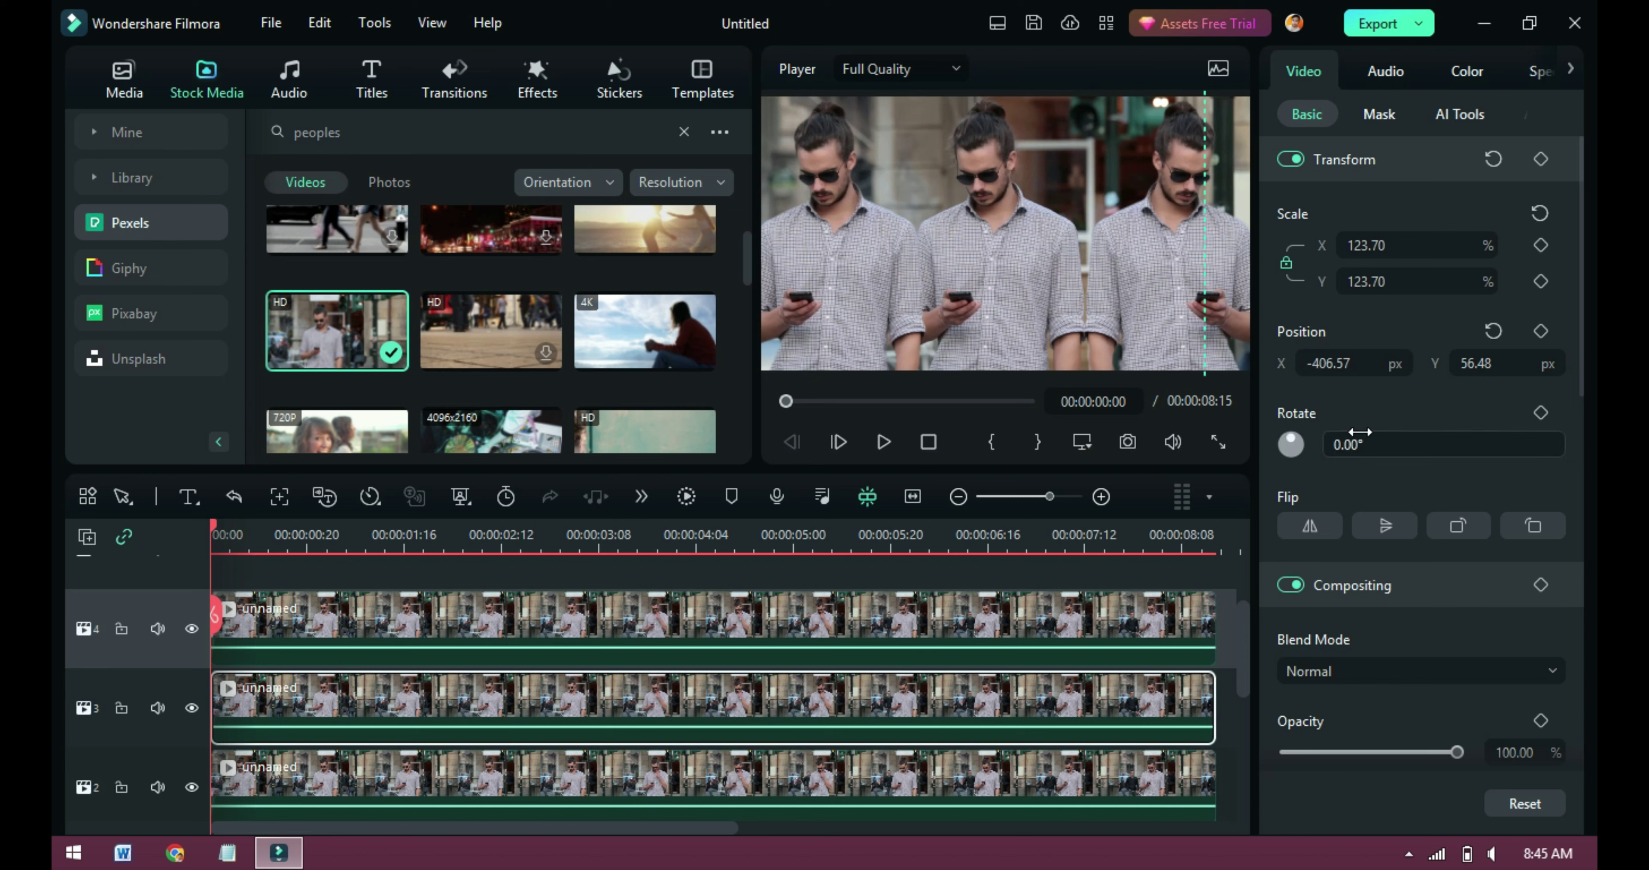
click(1310, 525)
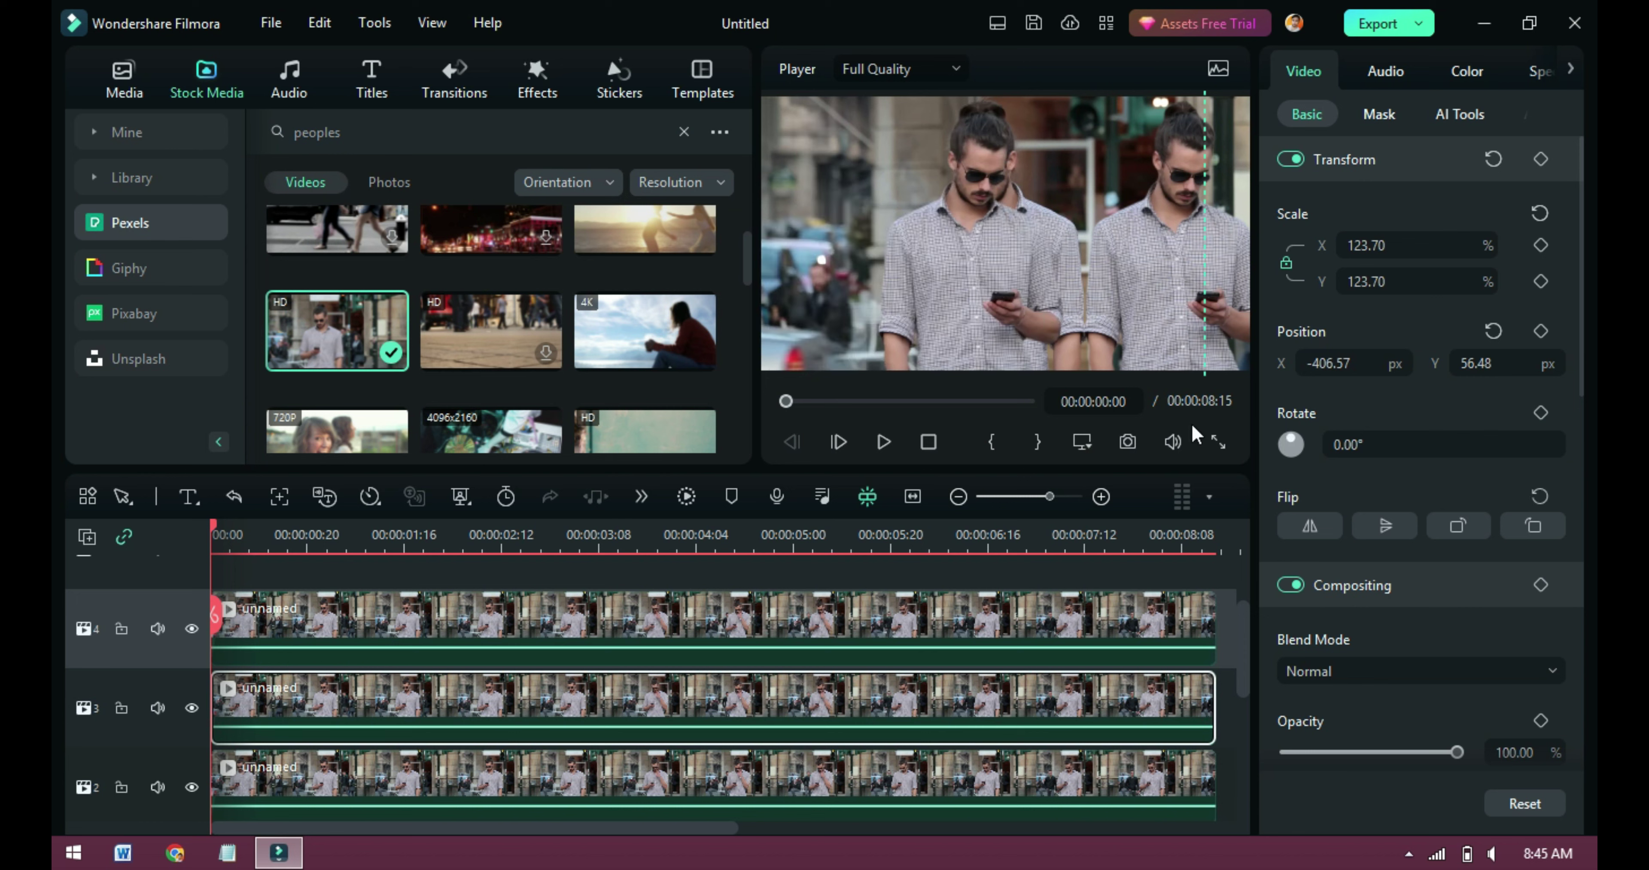
Step: Try to reposition the cut-out copy on track 3 directly in the preview, undoing the unwanted shifts
drag(955, 296, 880, 286)
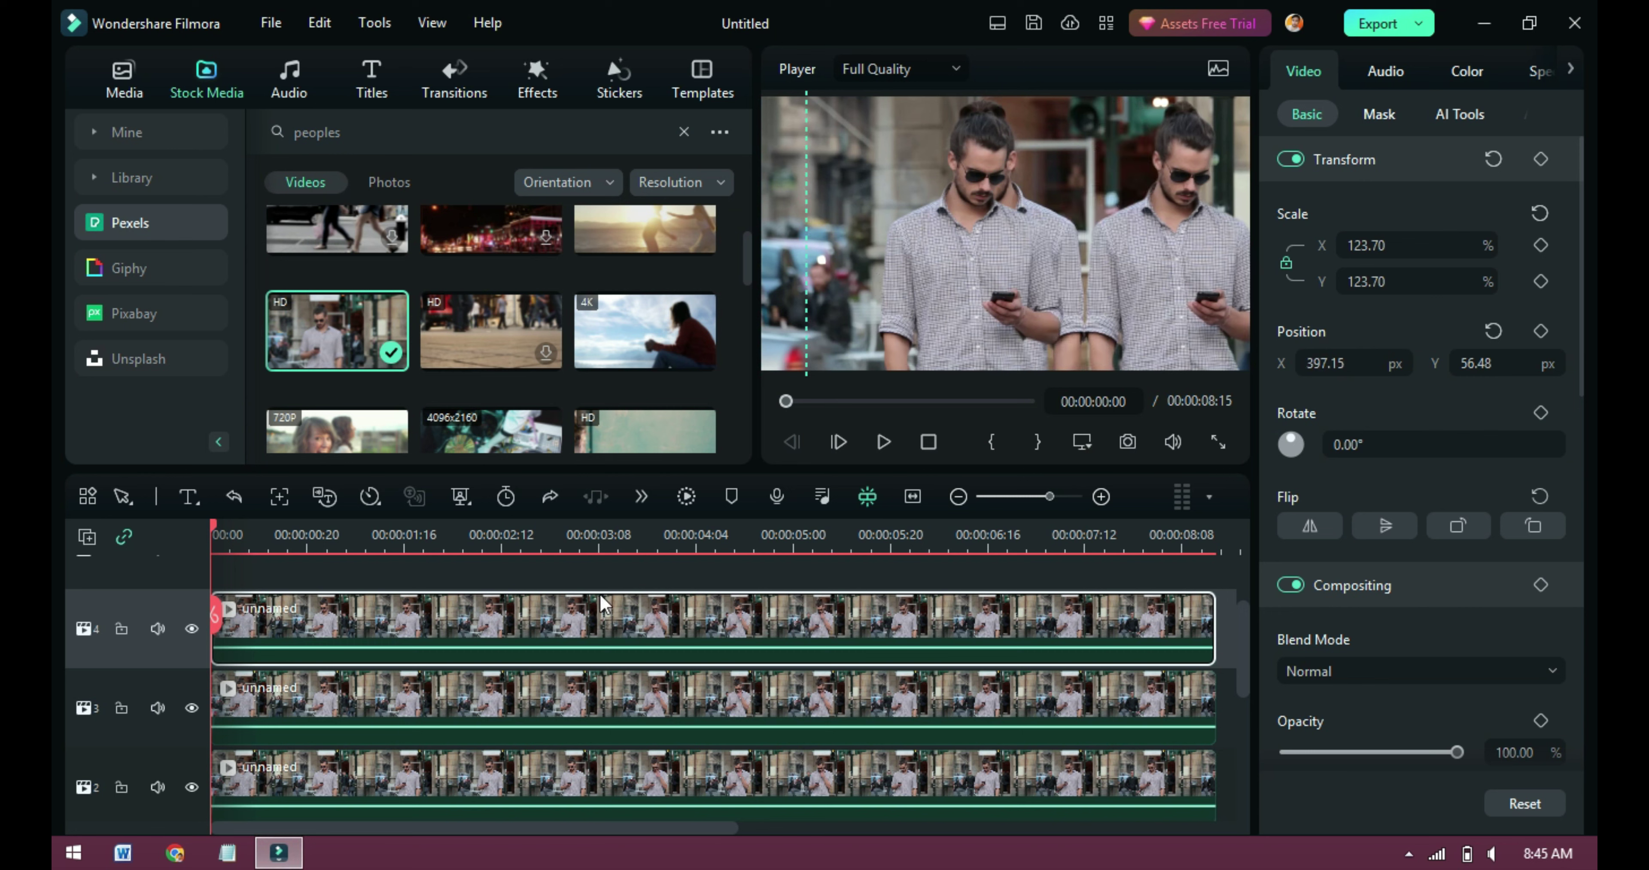
click(478, 709)
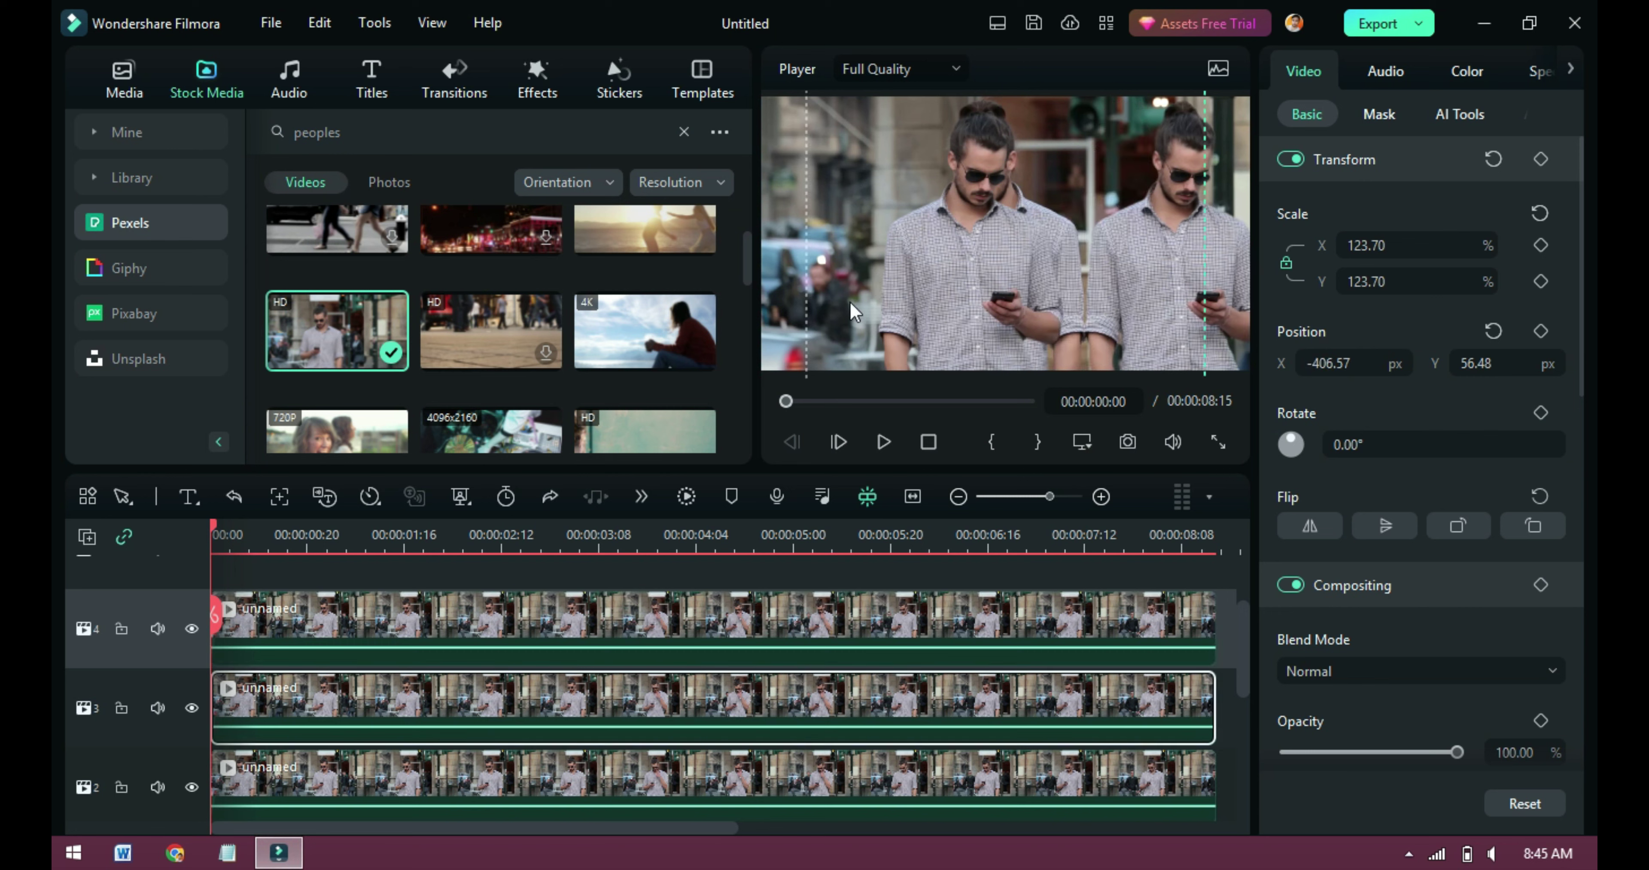
drag(852, 311, 844, 302)
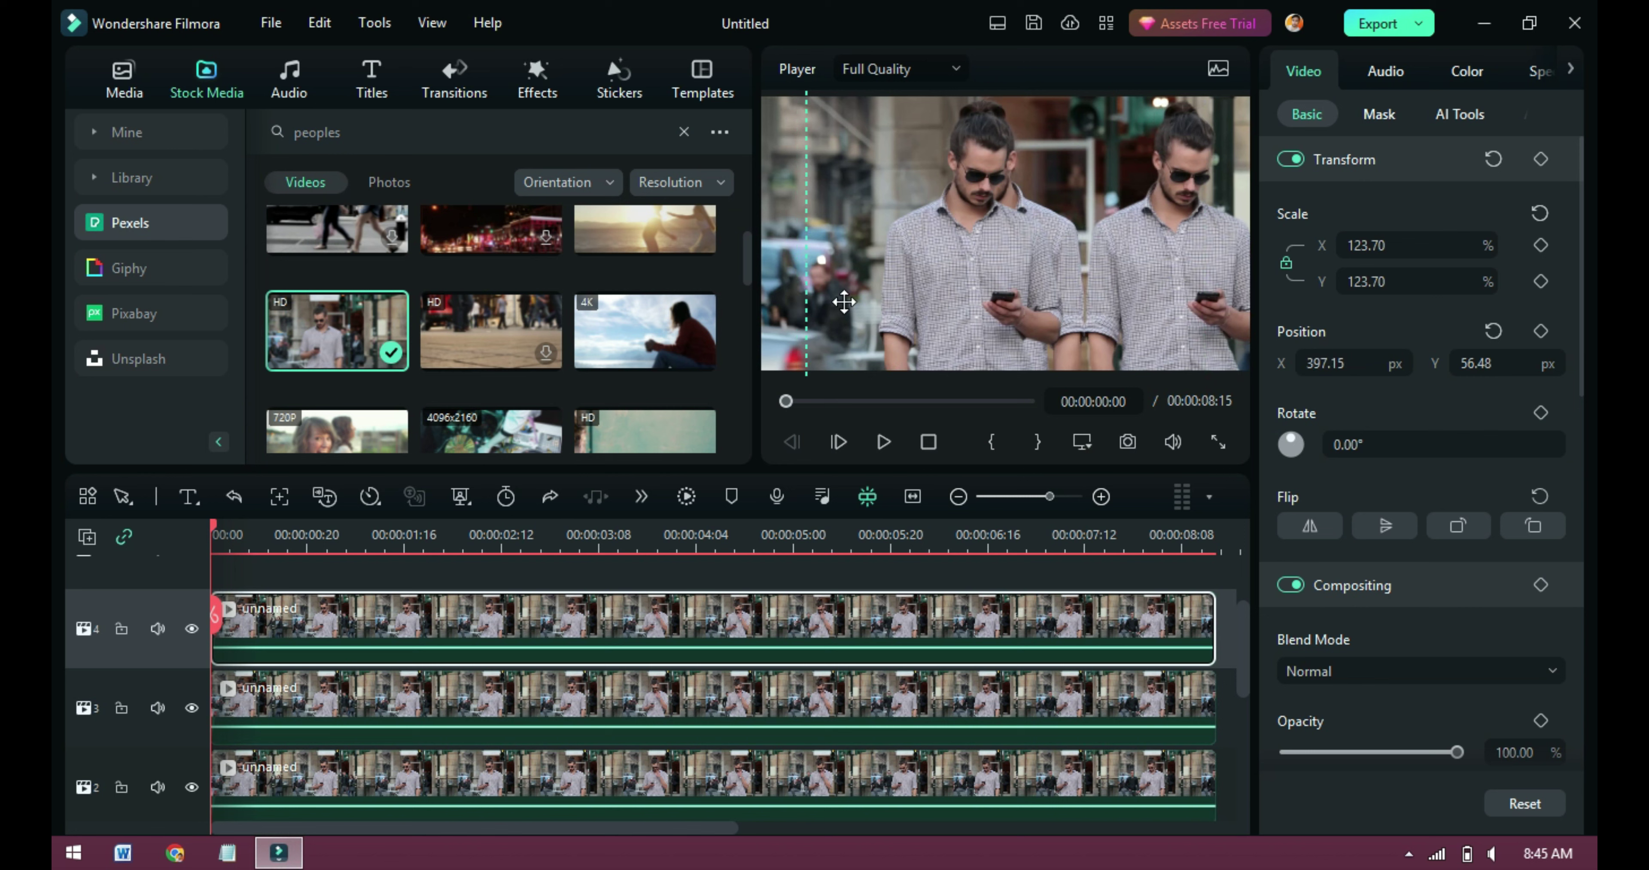
drag(960, 261, 927, 259)
key(ctrl+z)
click(602, 682)
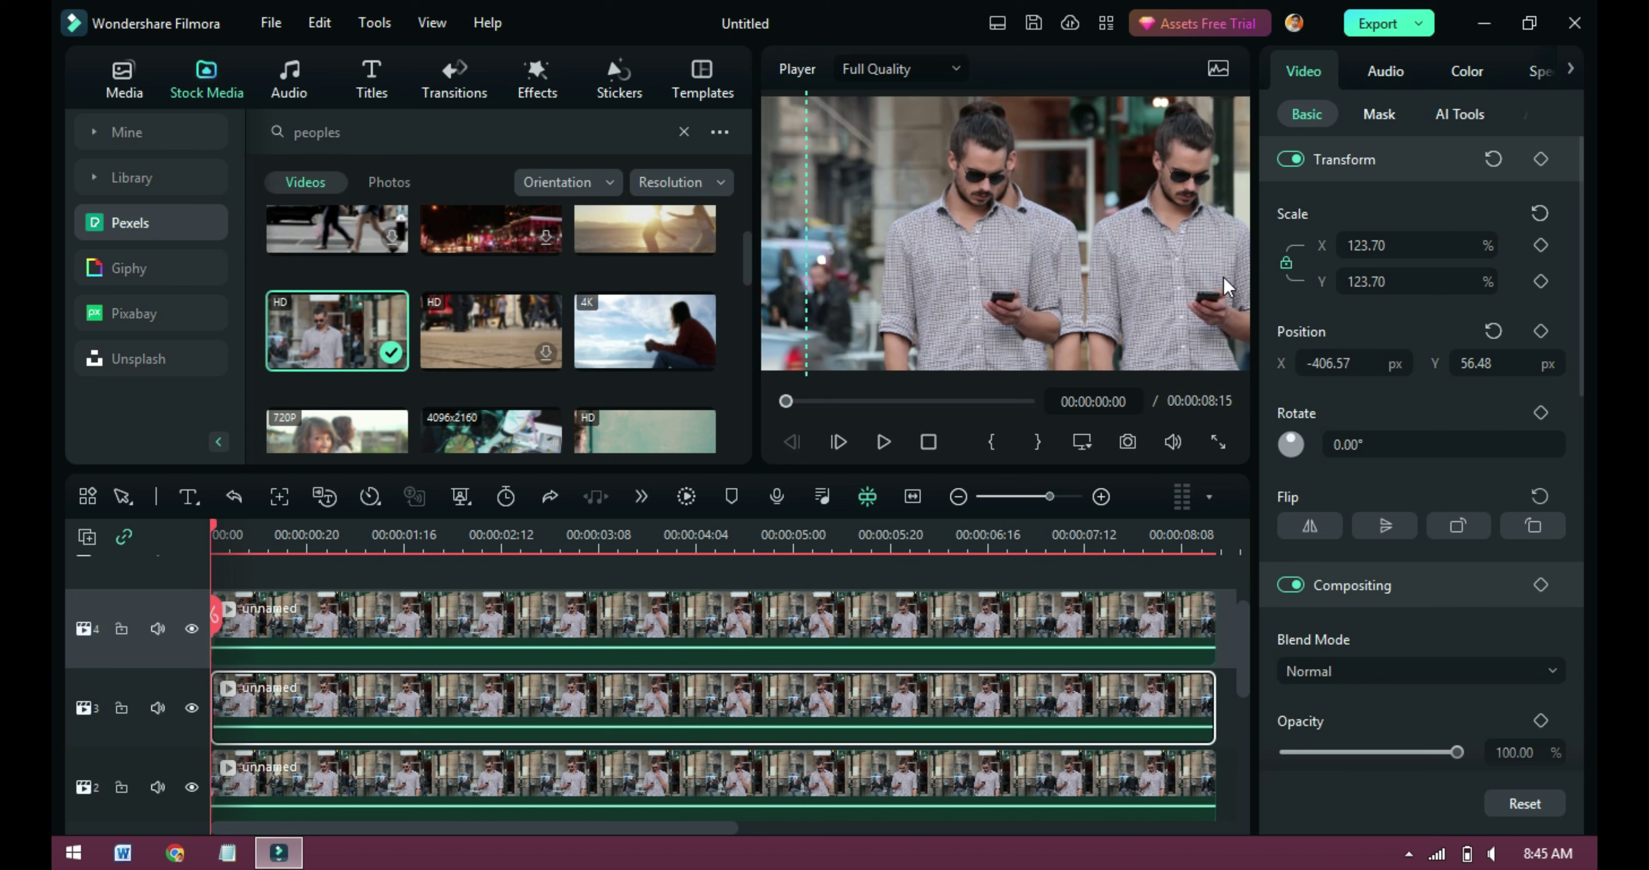
click(1224, 277)
drag(1053, 288, 1003, 288)
key(ctrl+z)
click(609, 694)
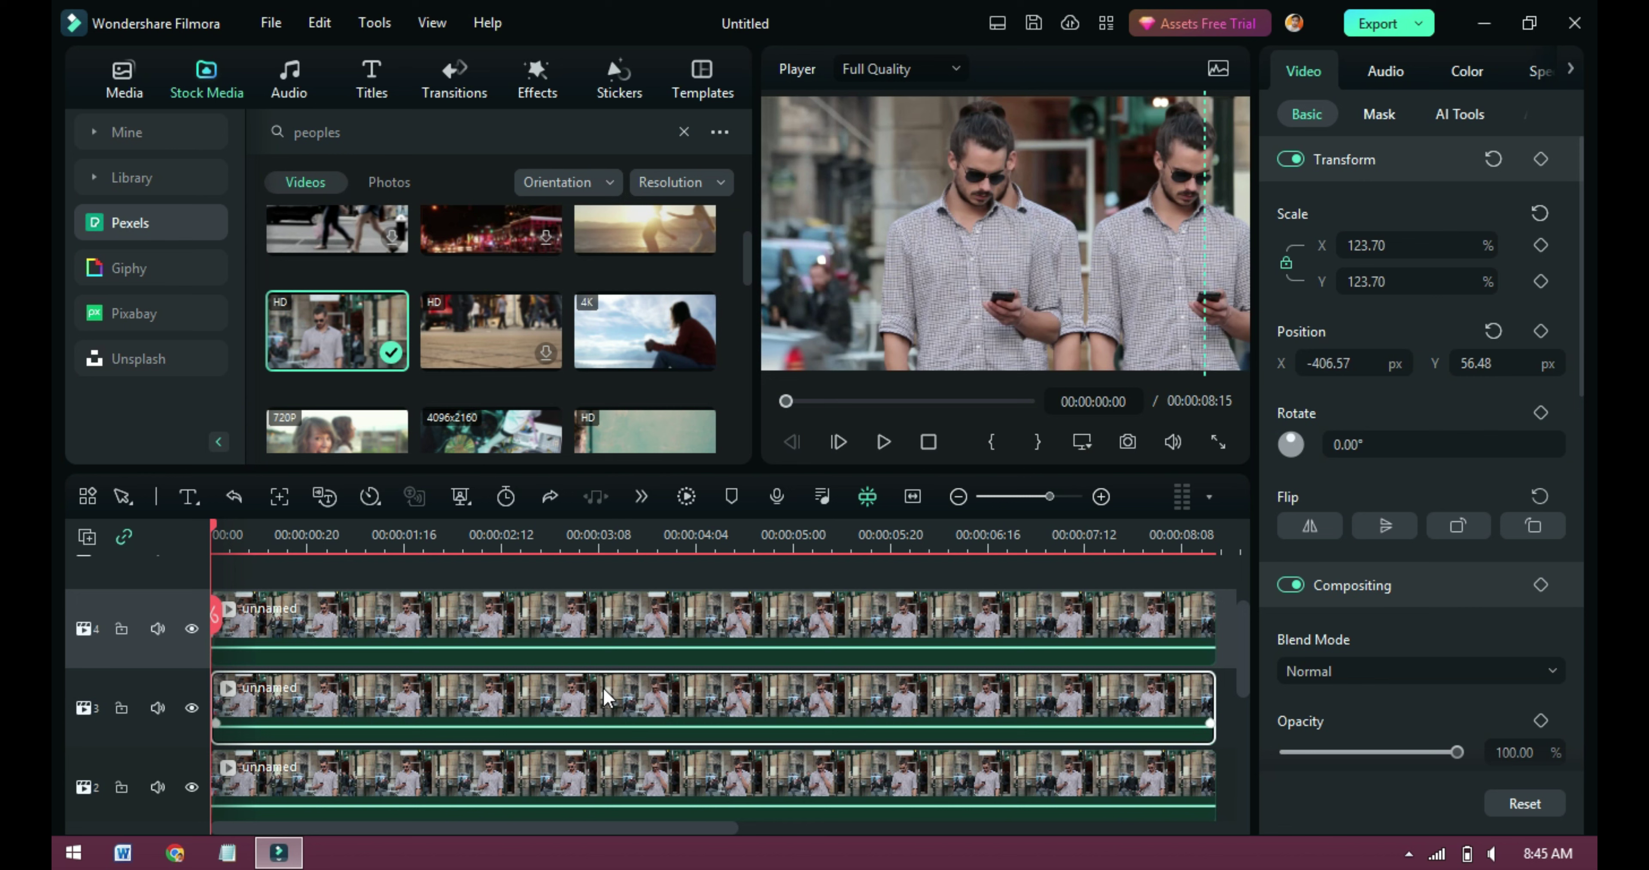
mouse_move(1223, 335)
mouse_down()
mouse_move(1178, 339)
mouse_move(1200, 339)
mouse_up()
key(ctrl+z)
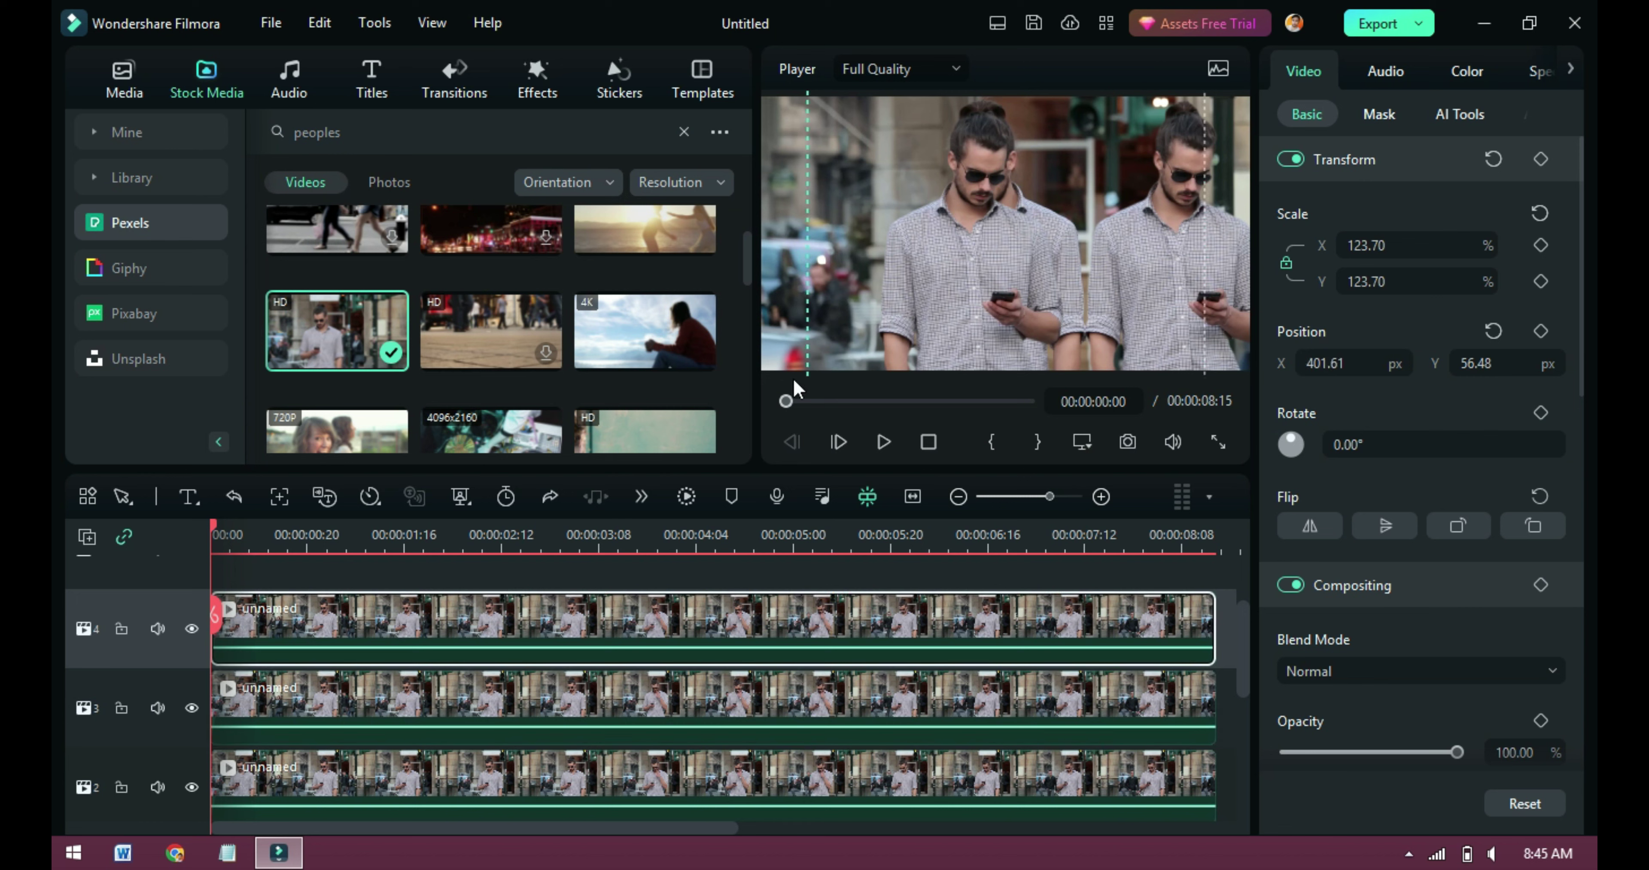
drag(799, 354, 801, 355)
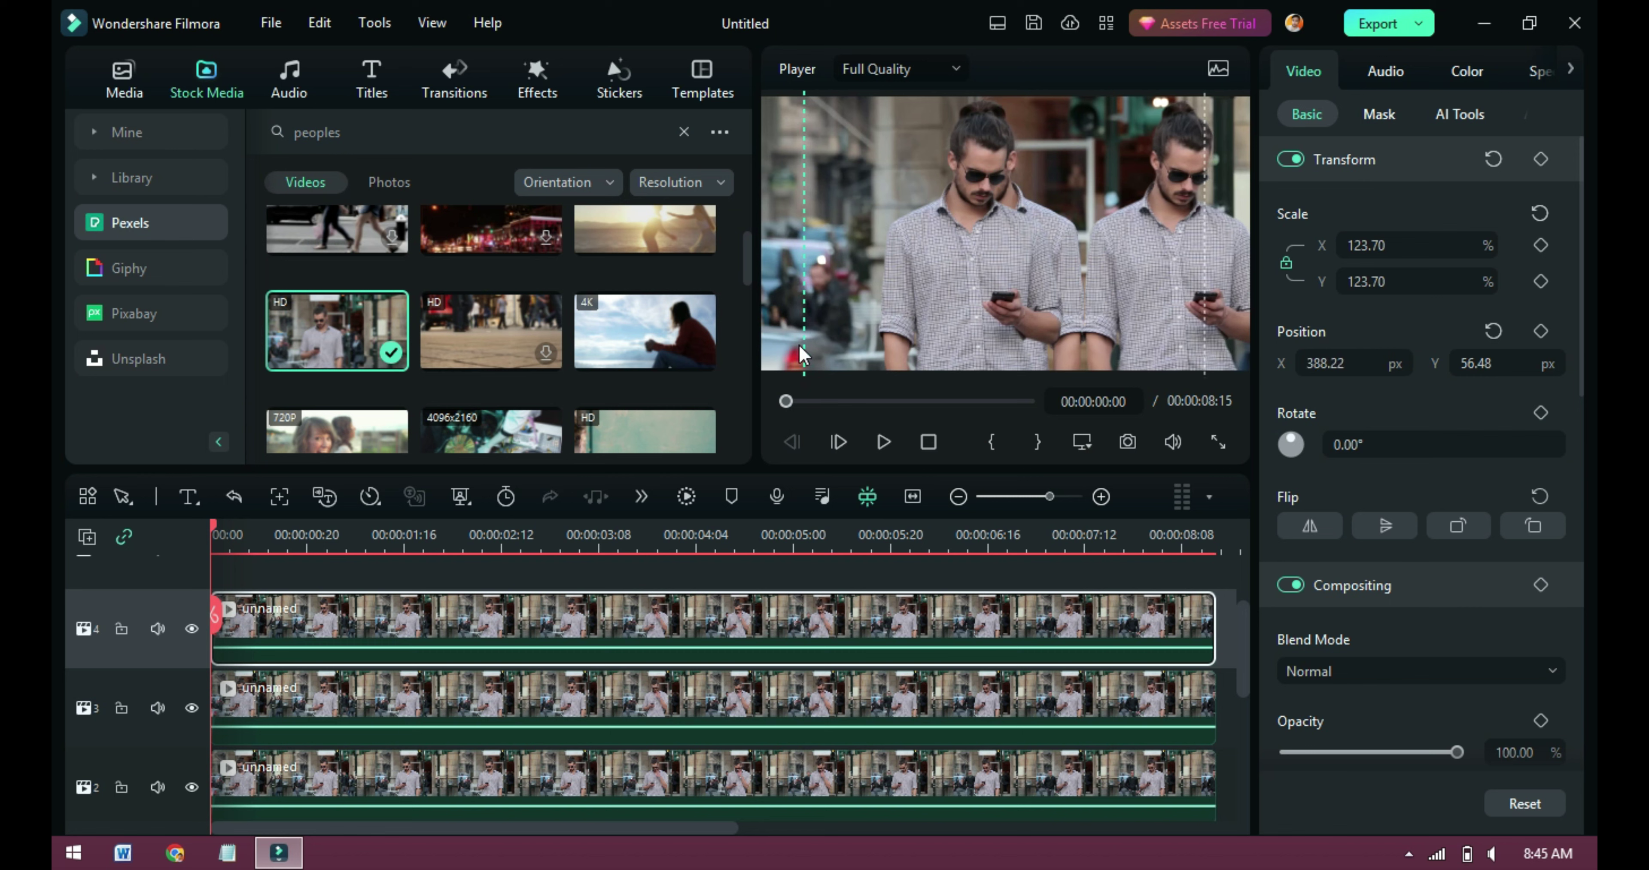
key(ctrl+z)
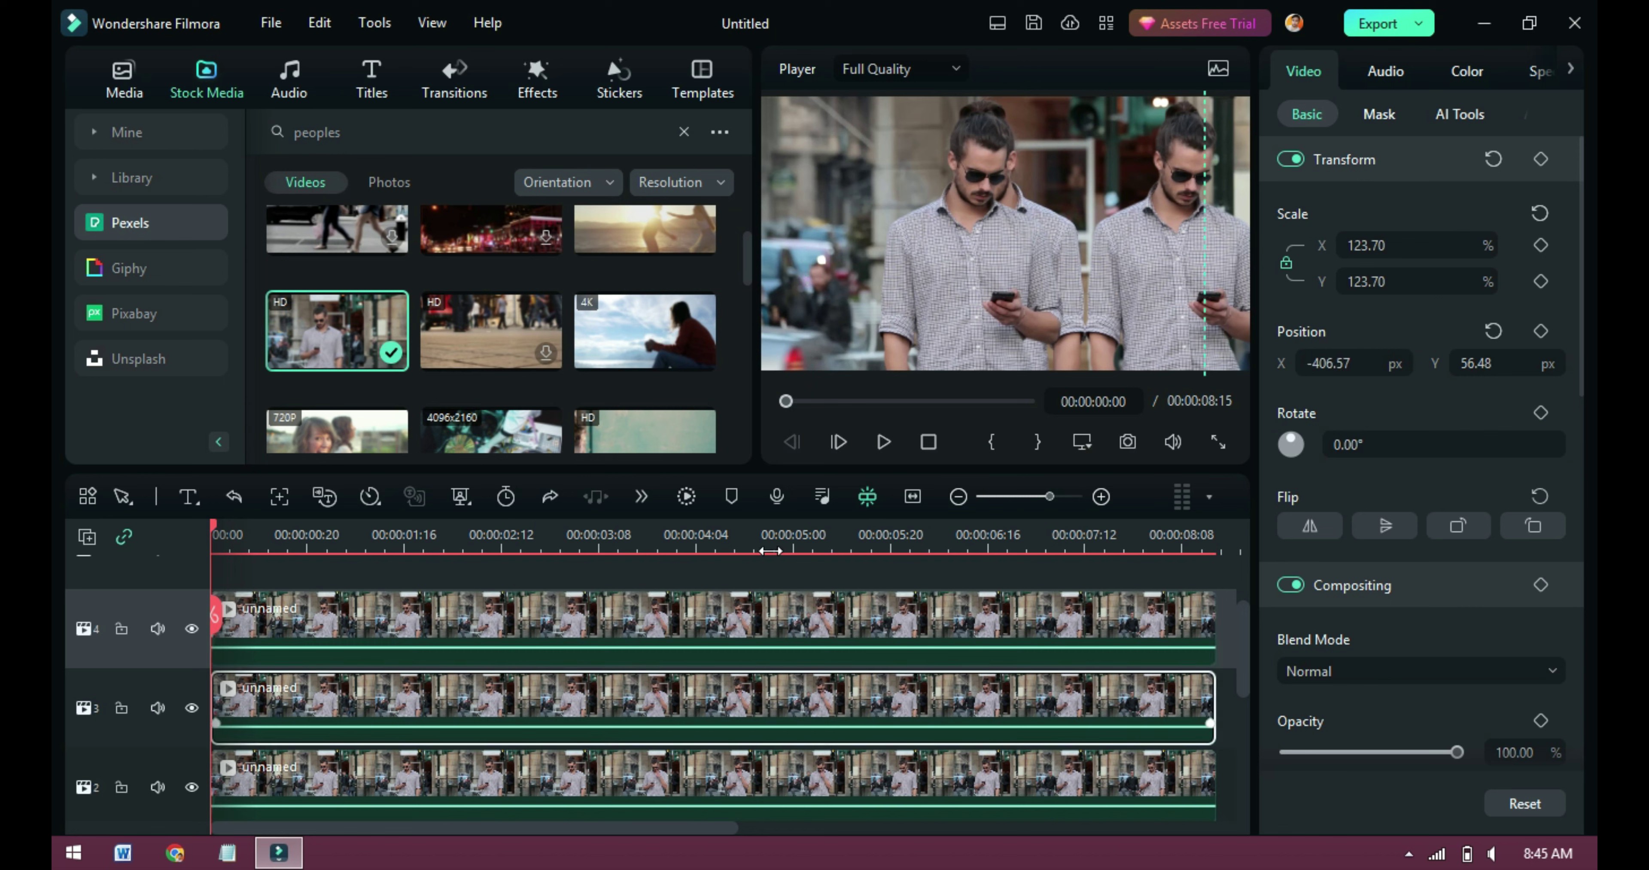
drag(1076, 269, 1027, 265)
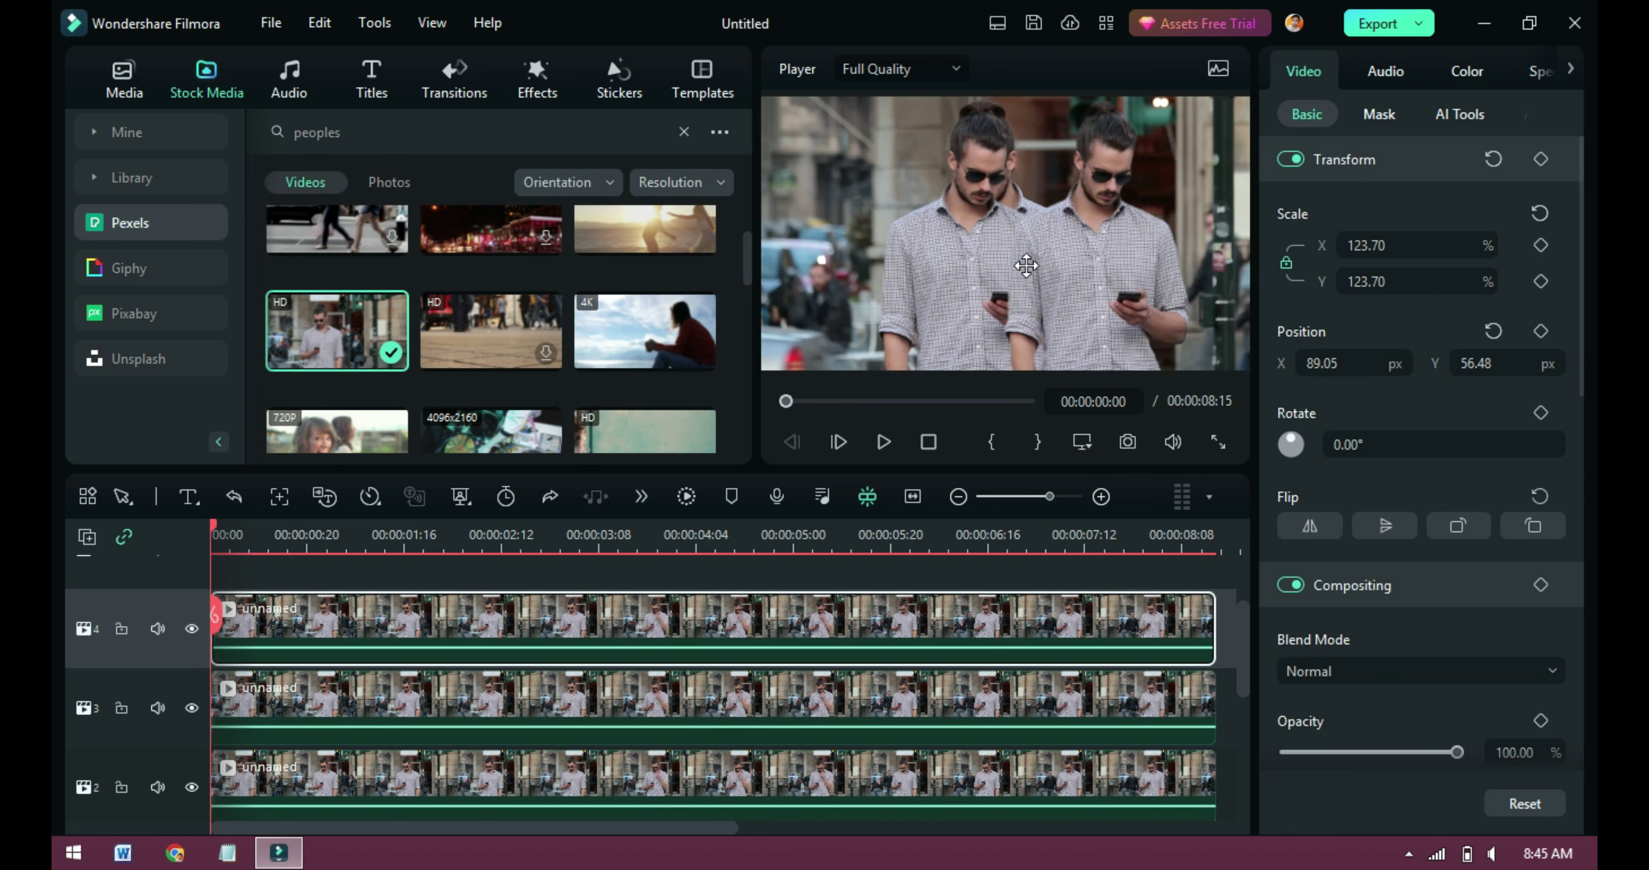
key(ctrl+z)
click(650, 683)
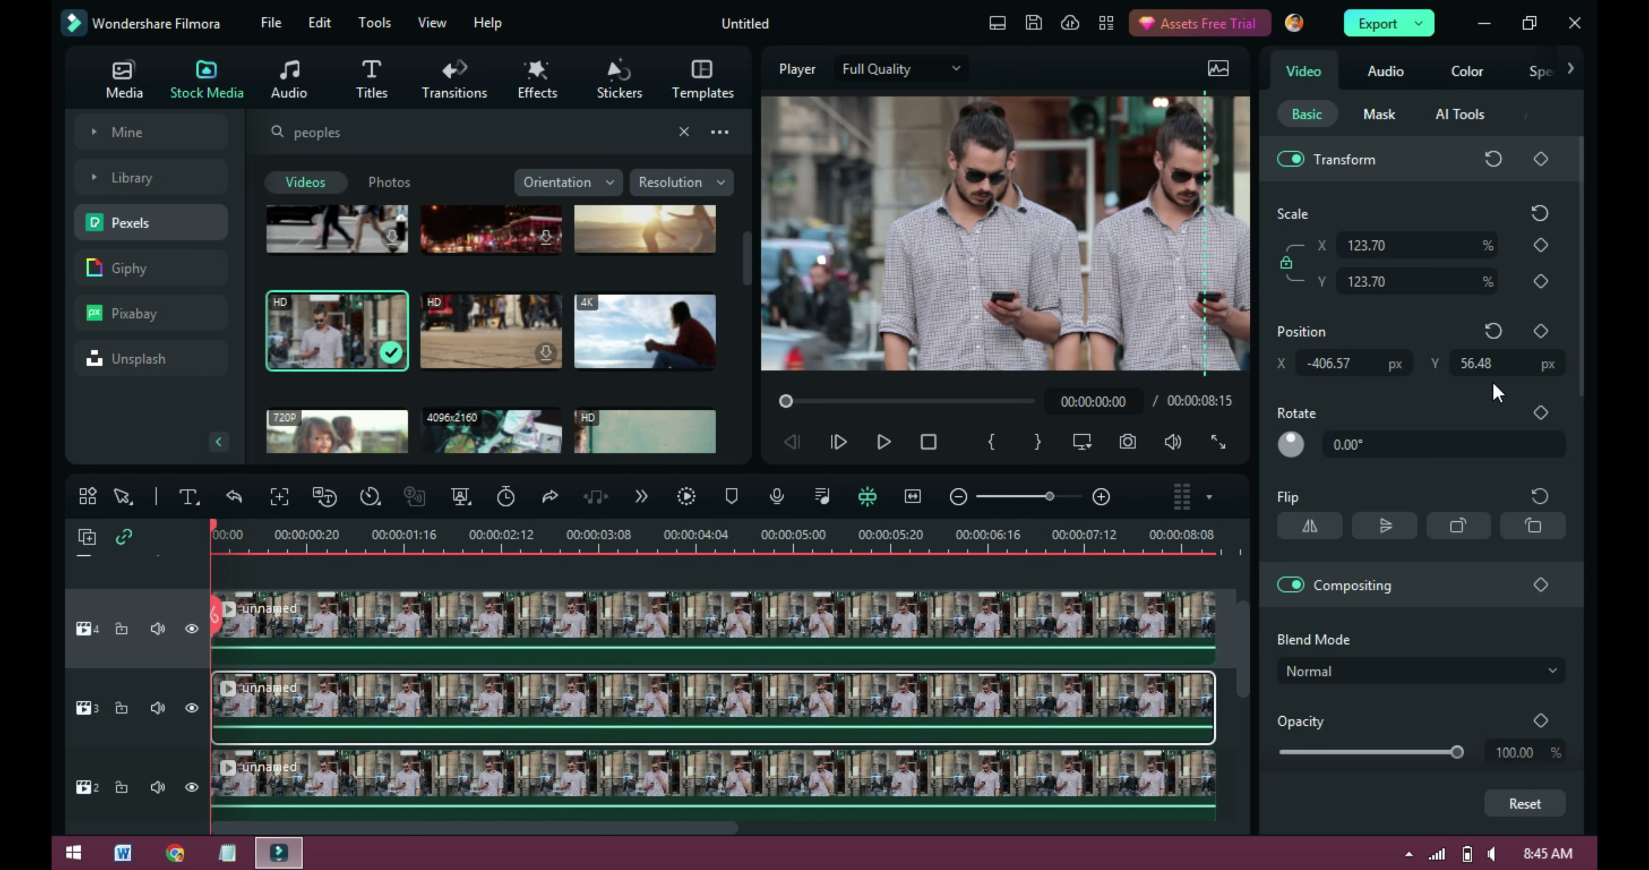
click(1409, 247)
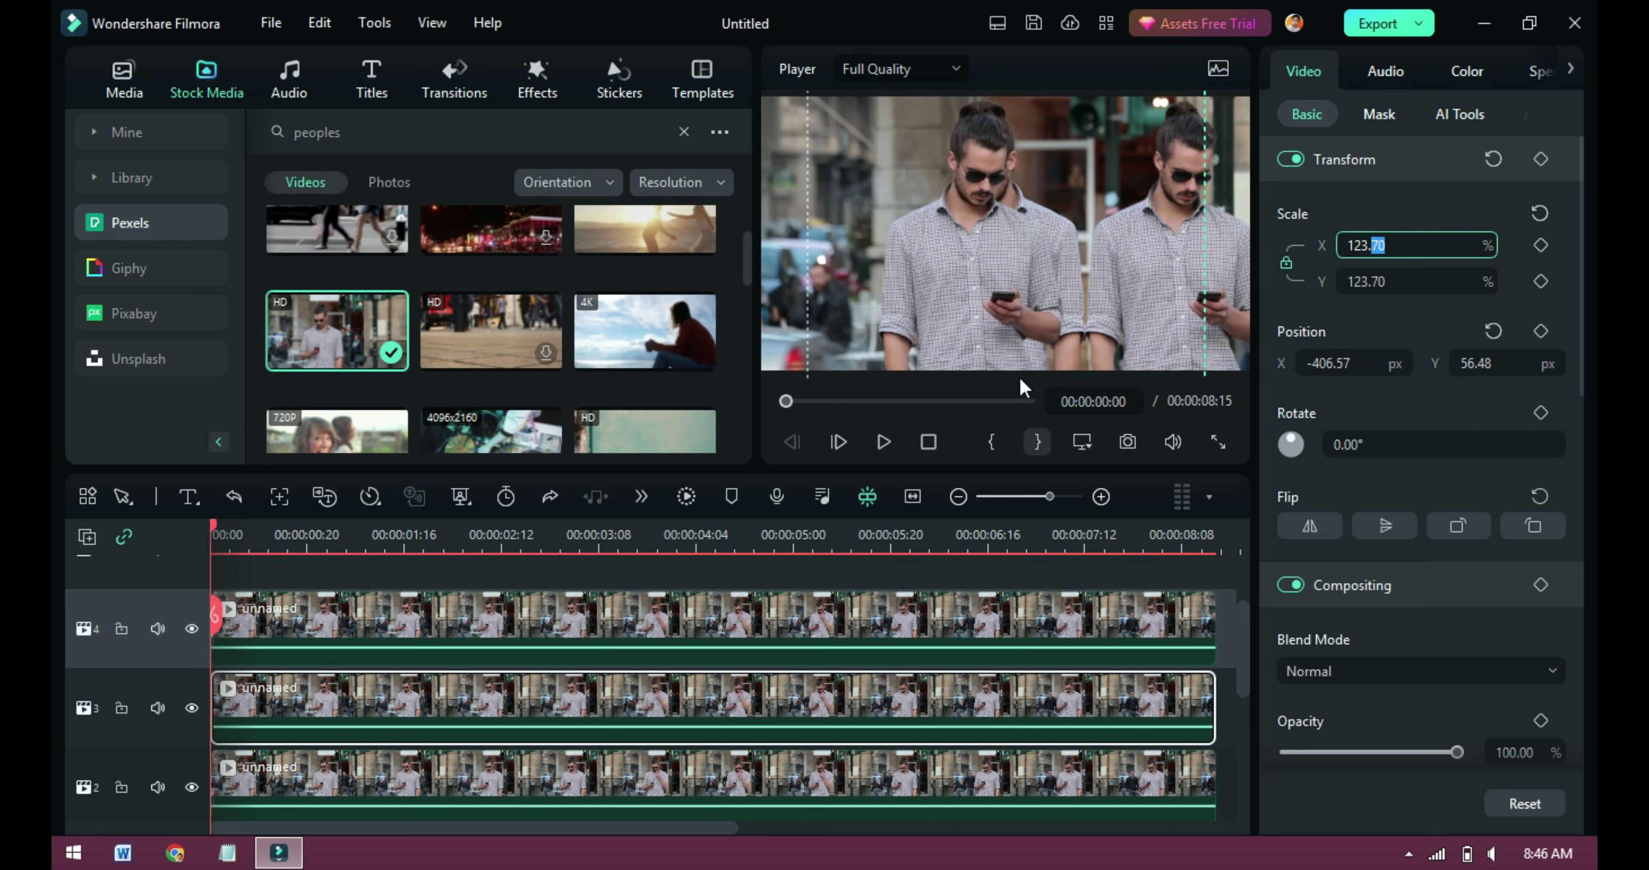
click(990, 274)
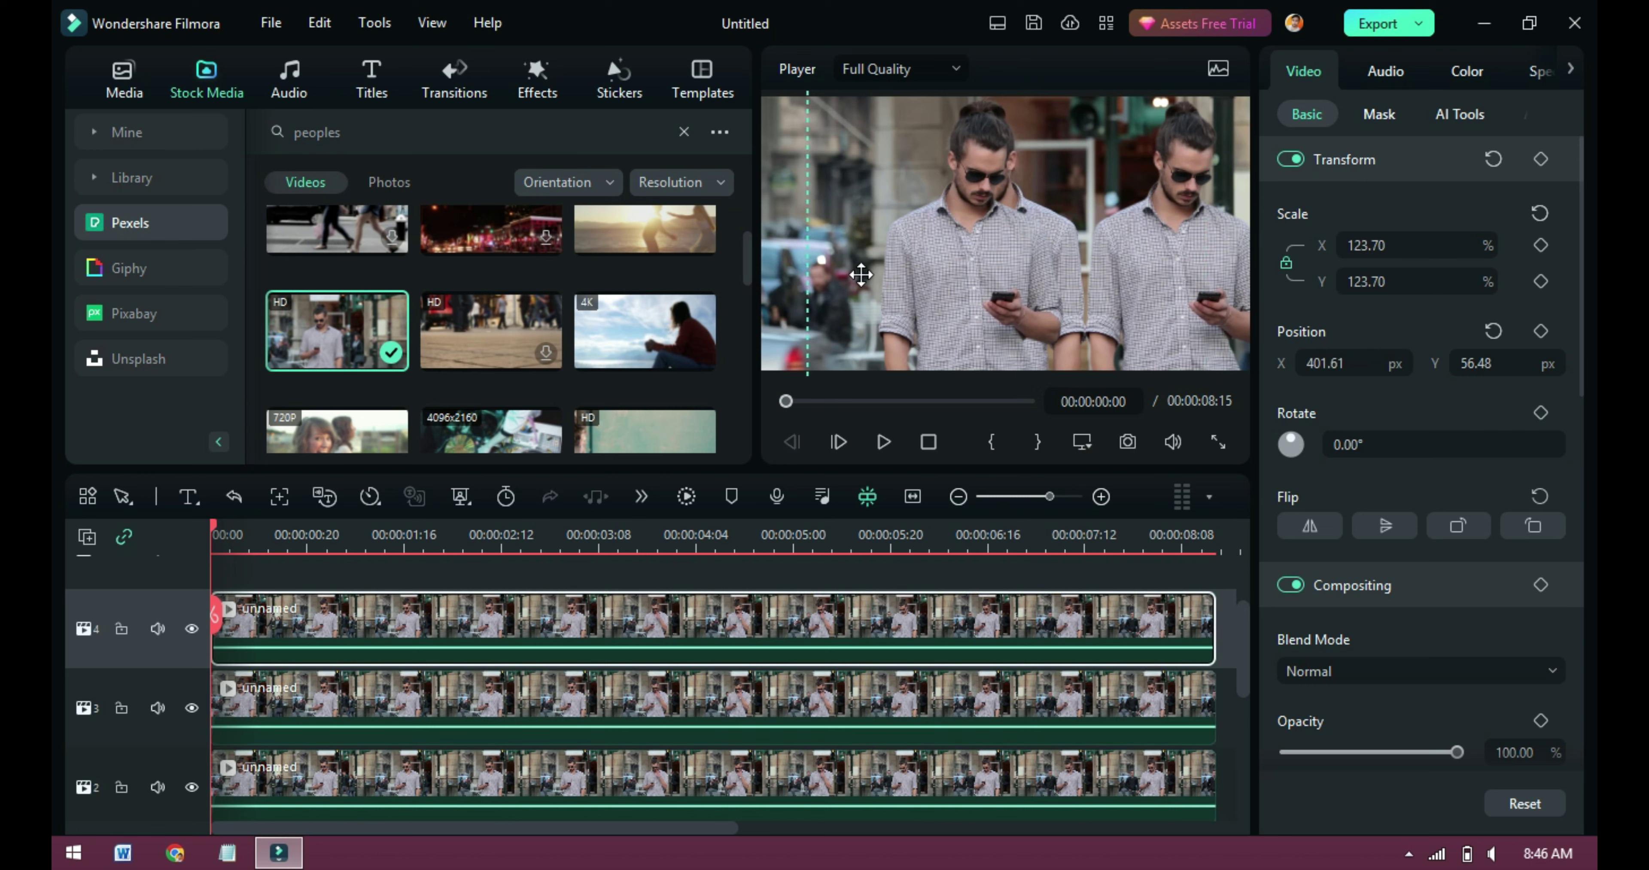
click(329, 703)
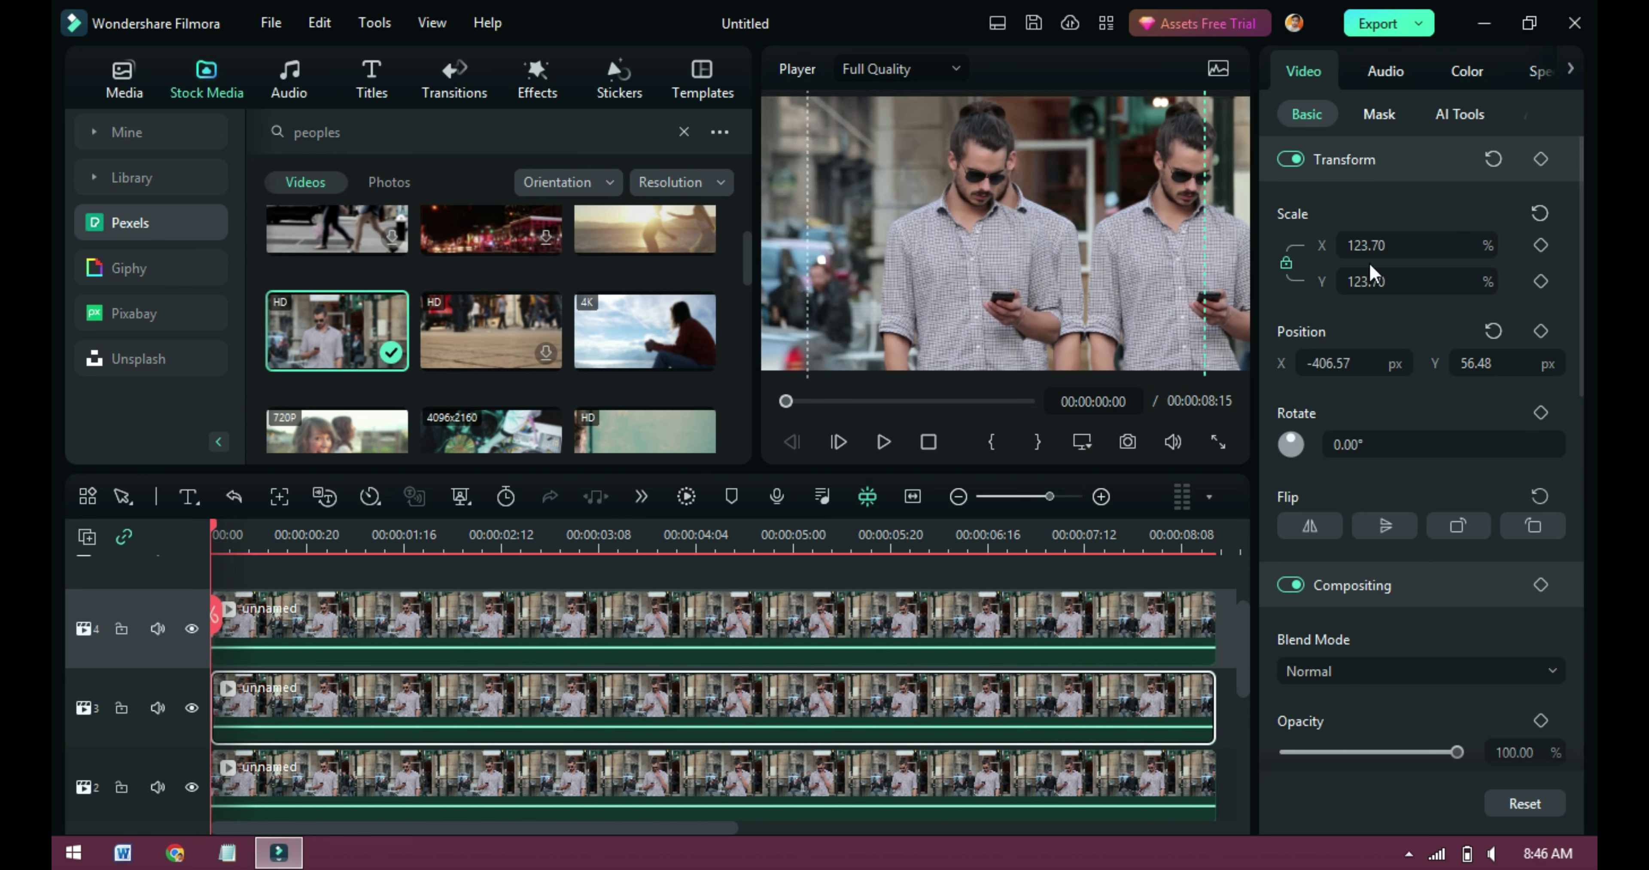
drag(1371, 245, 1317, 240)
text(570)
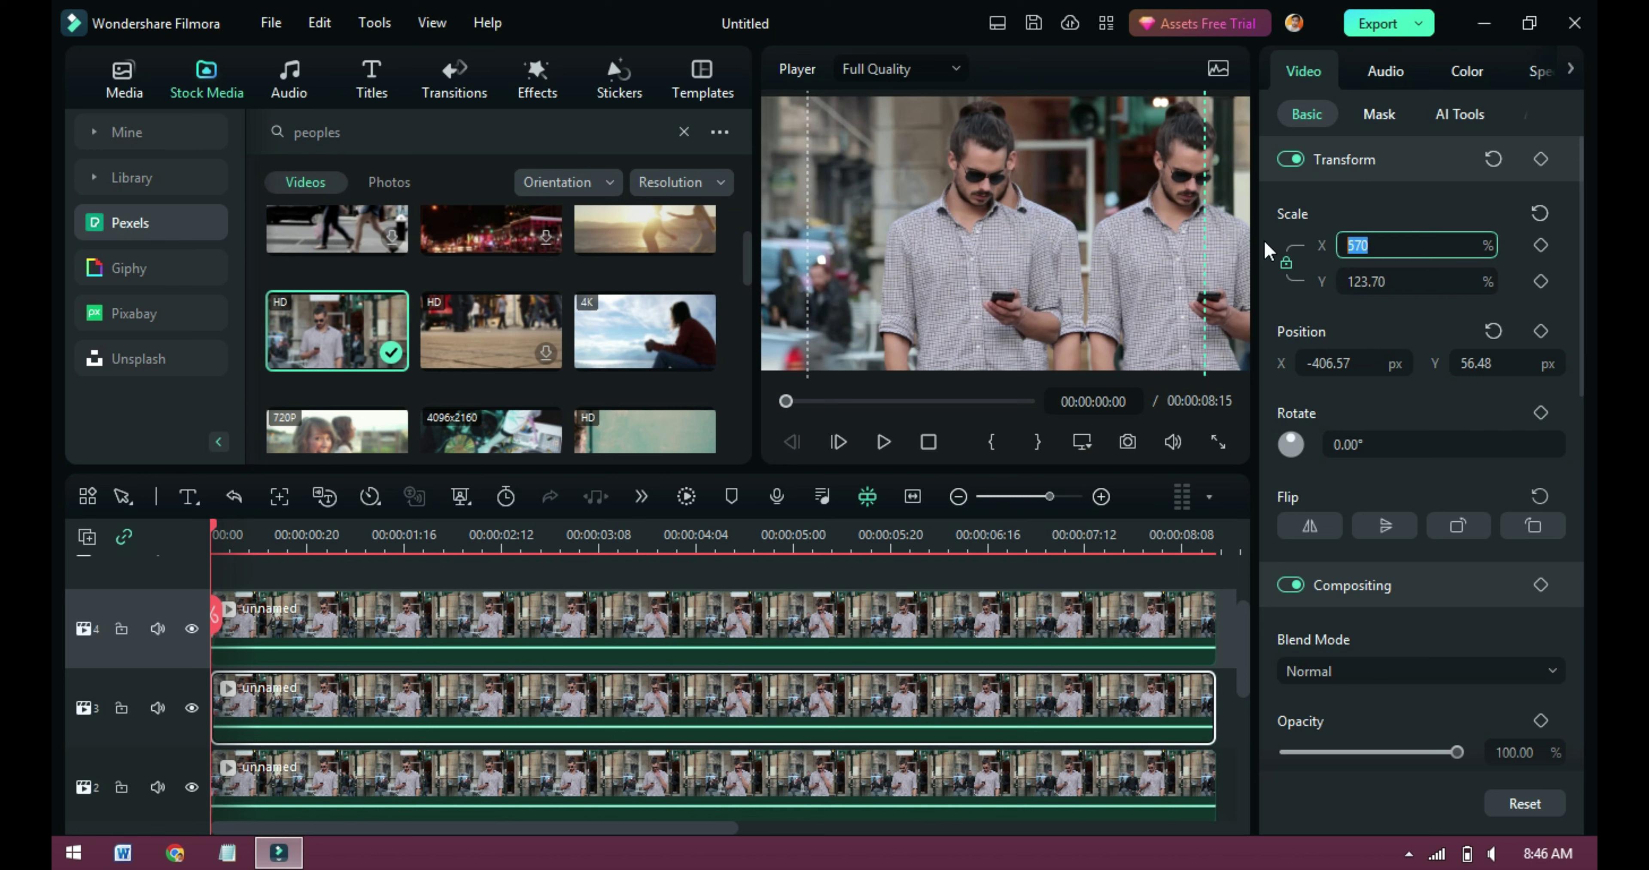
text(0)
key(Return)
key(ctrl+z)
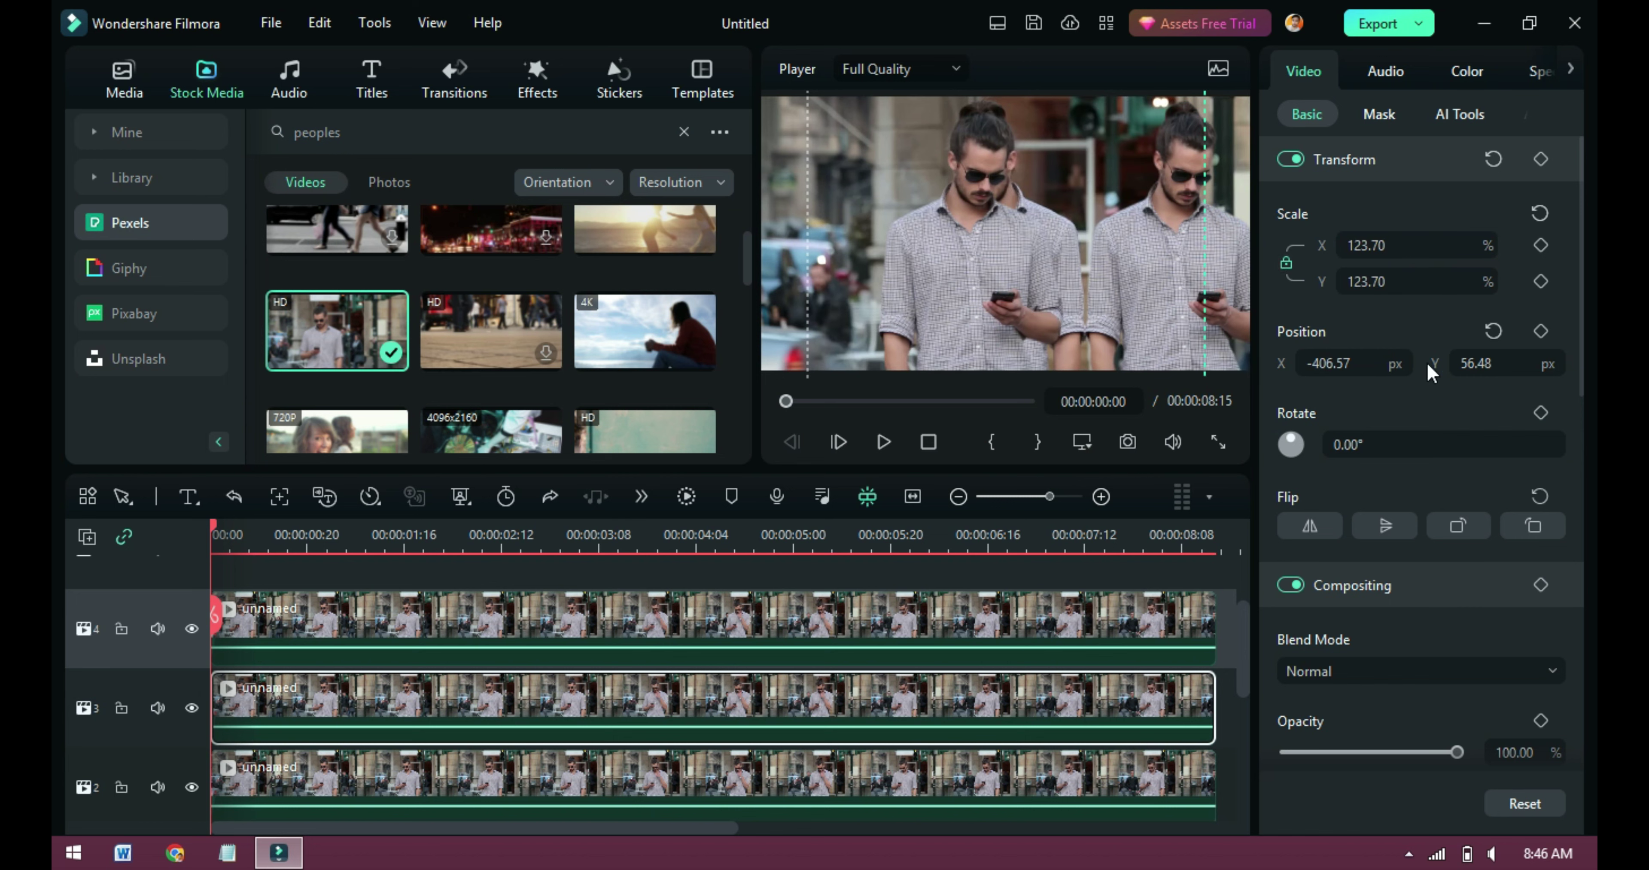
Step: Set the track 3 copy's position to X -996.57 px and Y 66.48 px, beside the original man, and preview the playback
mouse_move(1478, 363)
mouse_down()
mouse_move(1458, 363)
mouse_move(1512, 364)
mouse_move(1481, 363)
mouse_up()
drag(1338, 364, 1052, 363)
drag(1353, 363, 1272, 363)
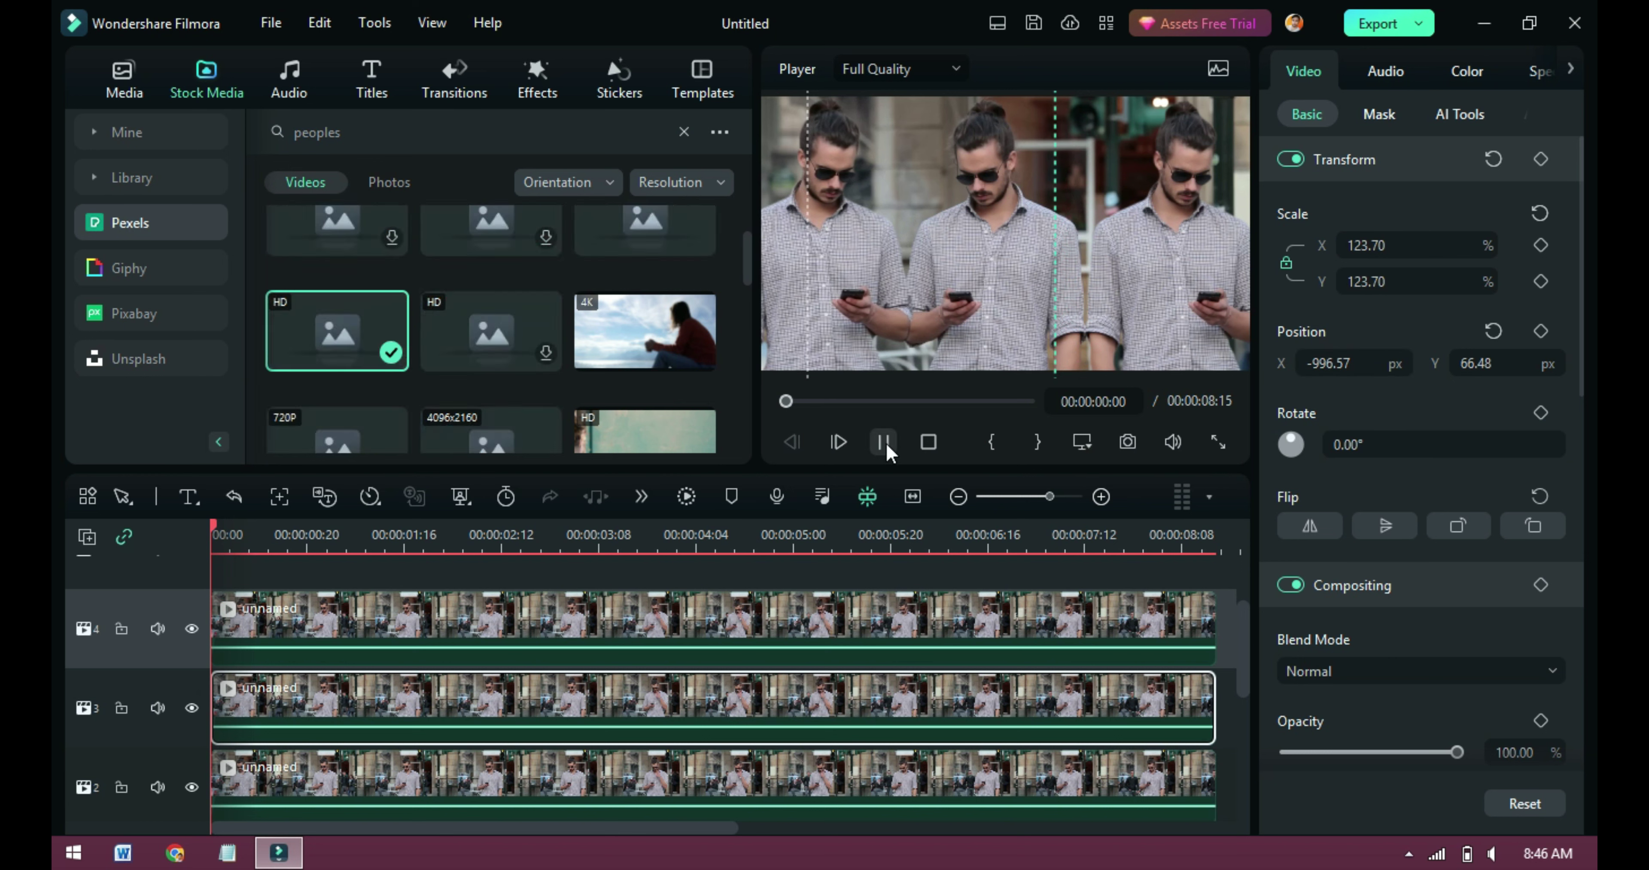
click(883, 443)
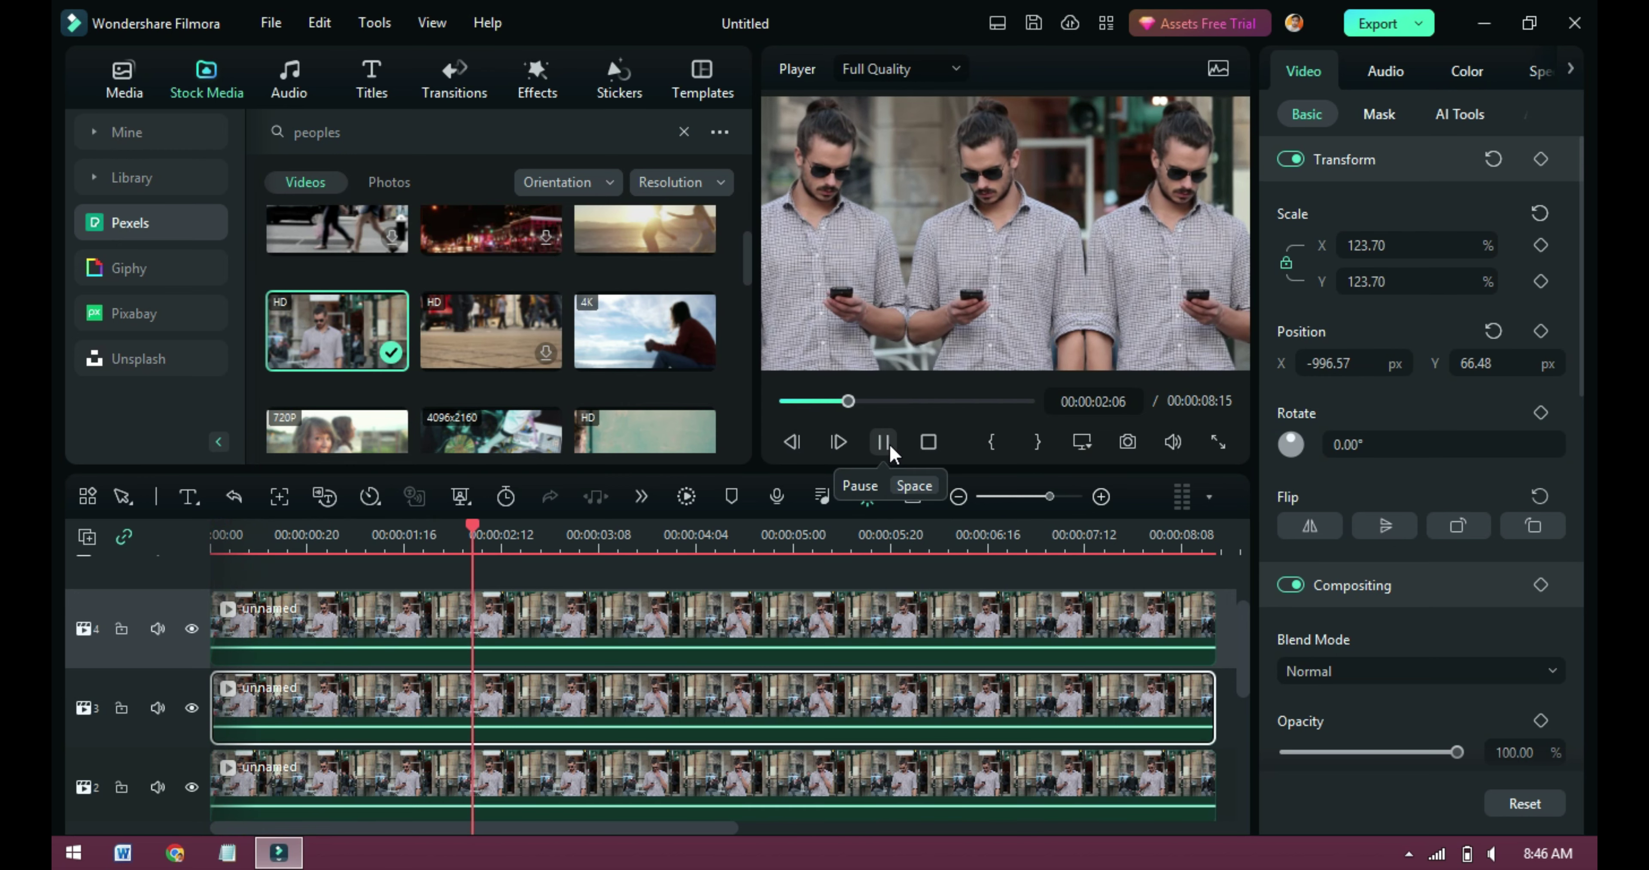
click(883, 443)
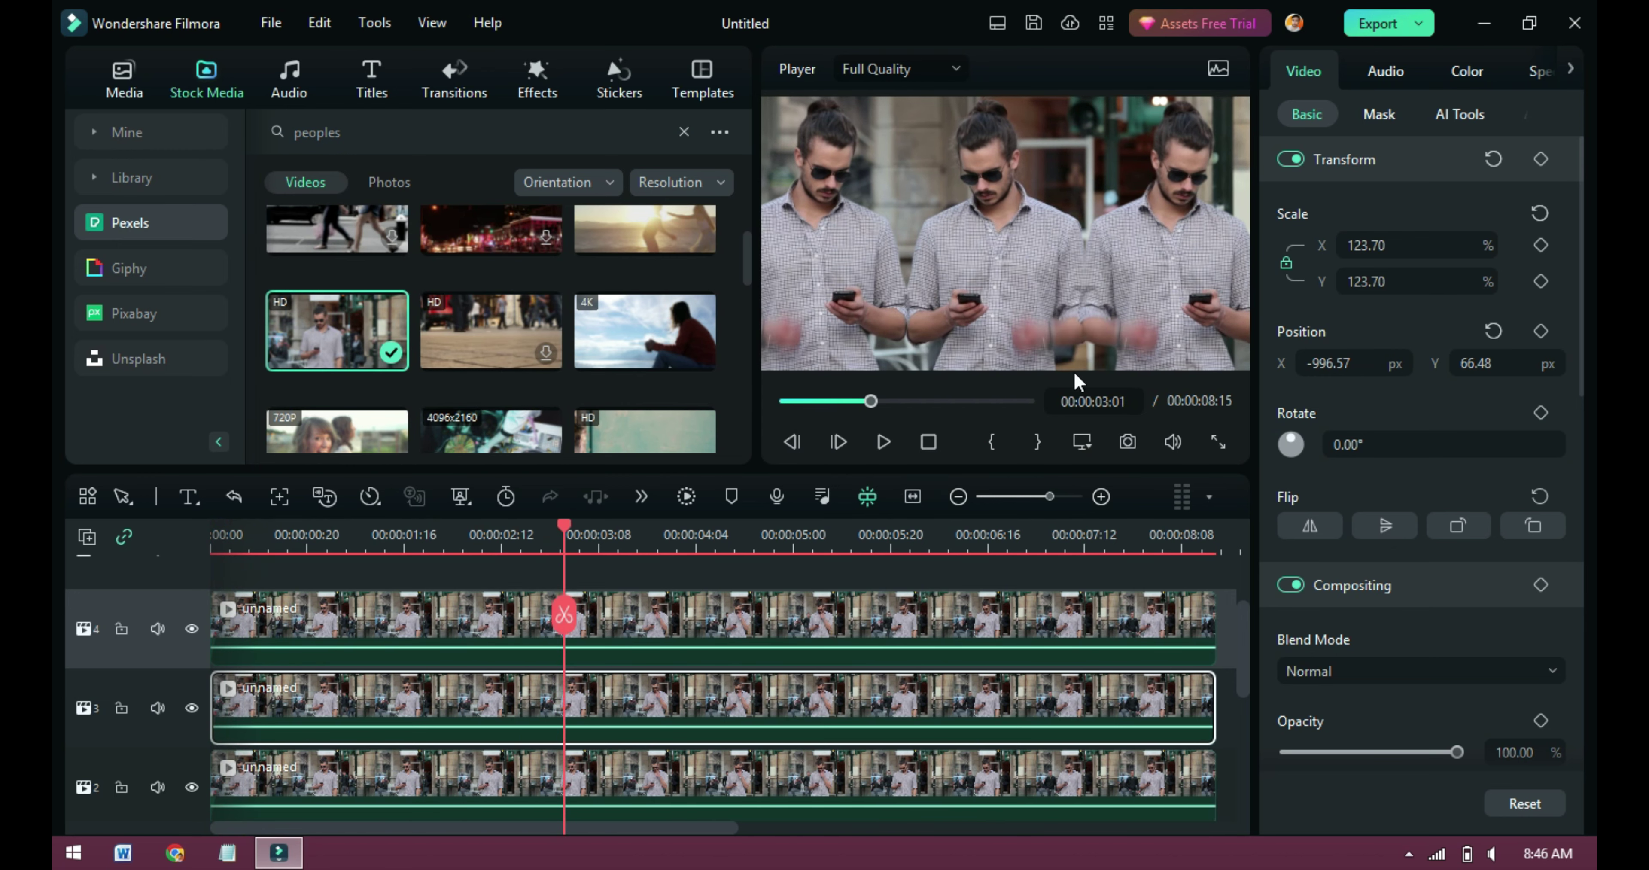
Step: Export the project locally as an MP4 named "m" with the recommended quality
key(ctrl+e)
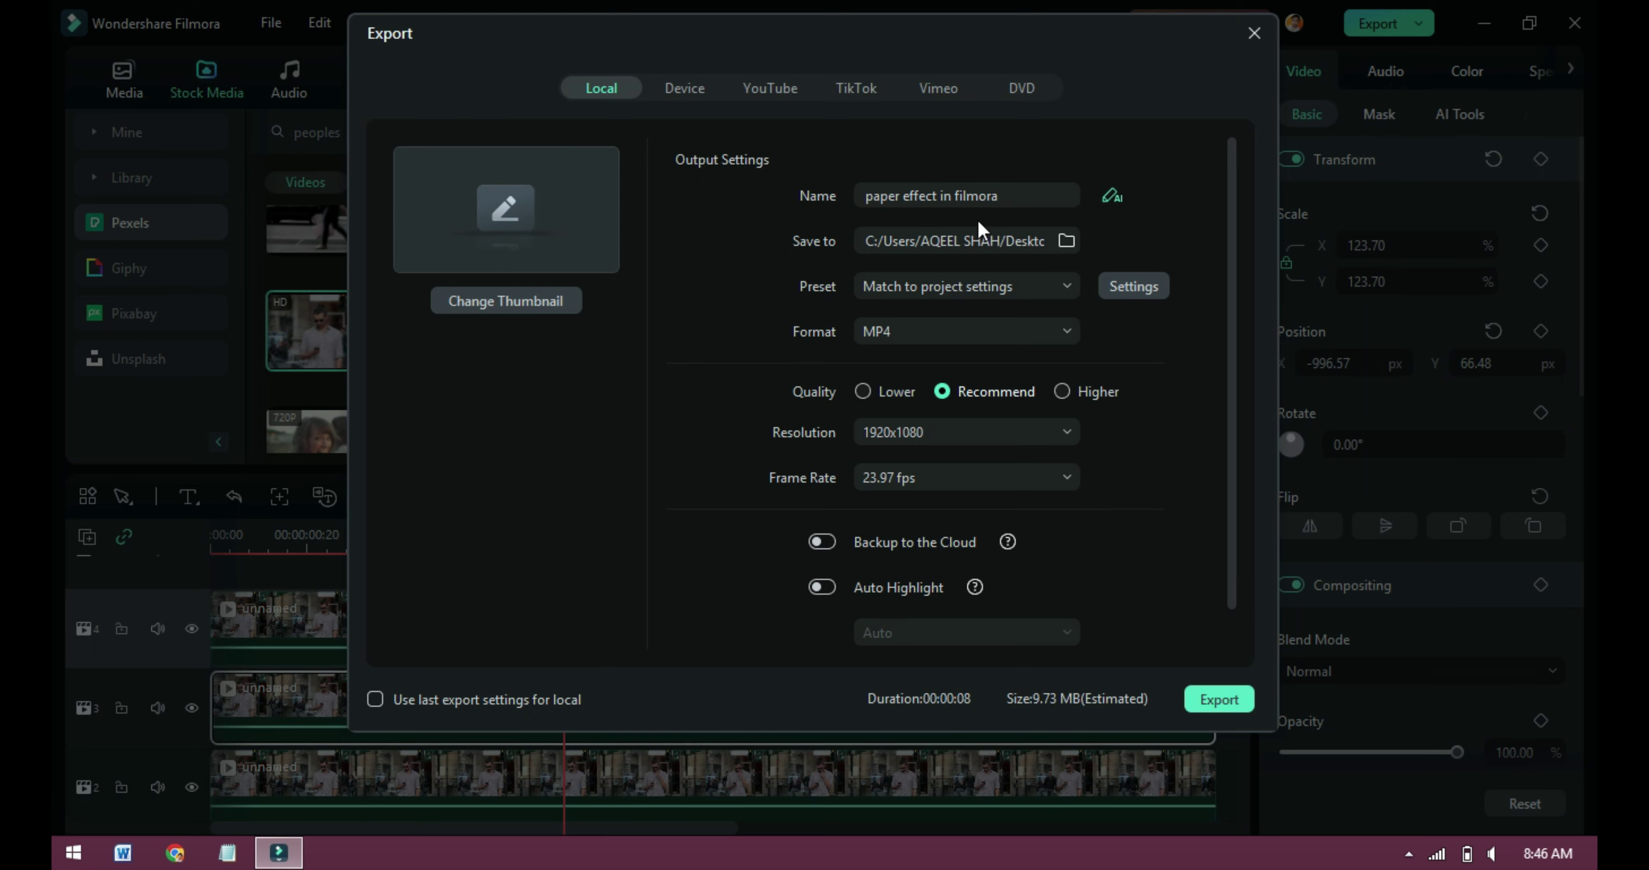
drag(1002, 196, 767, 196)
text(m)
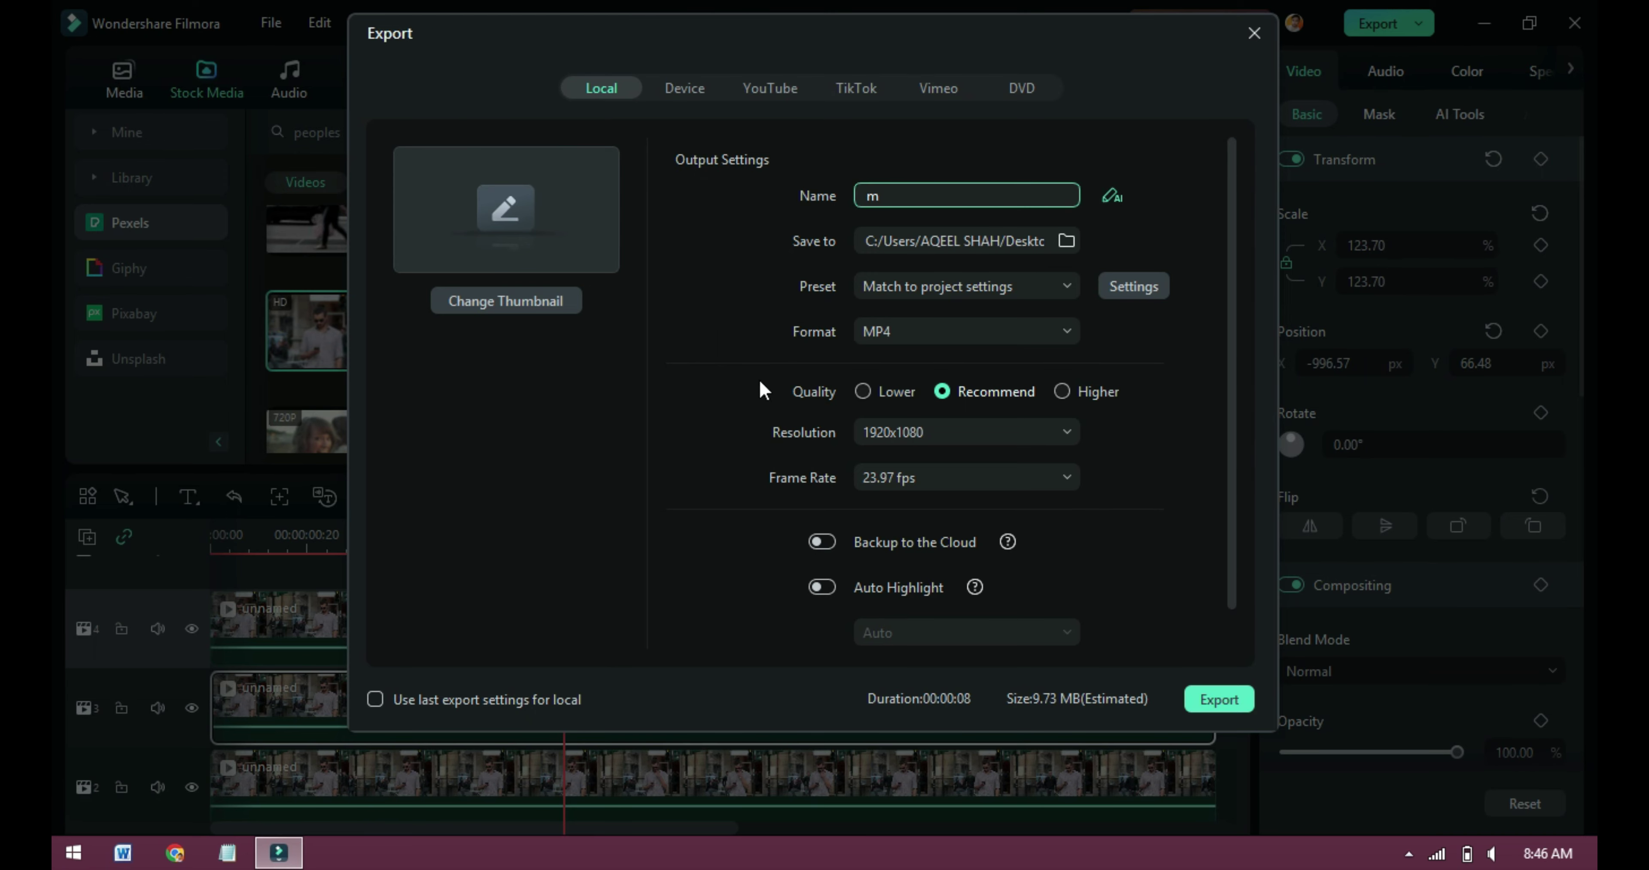
click(1217, 697)
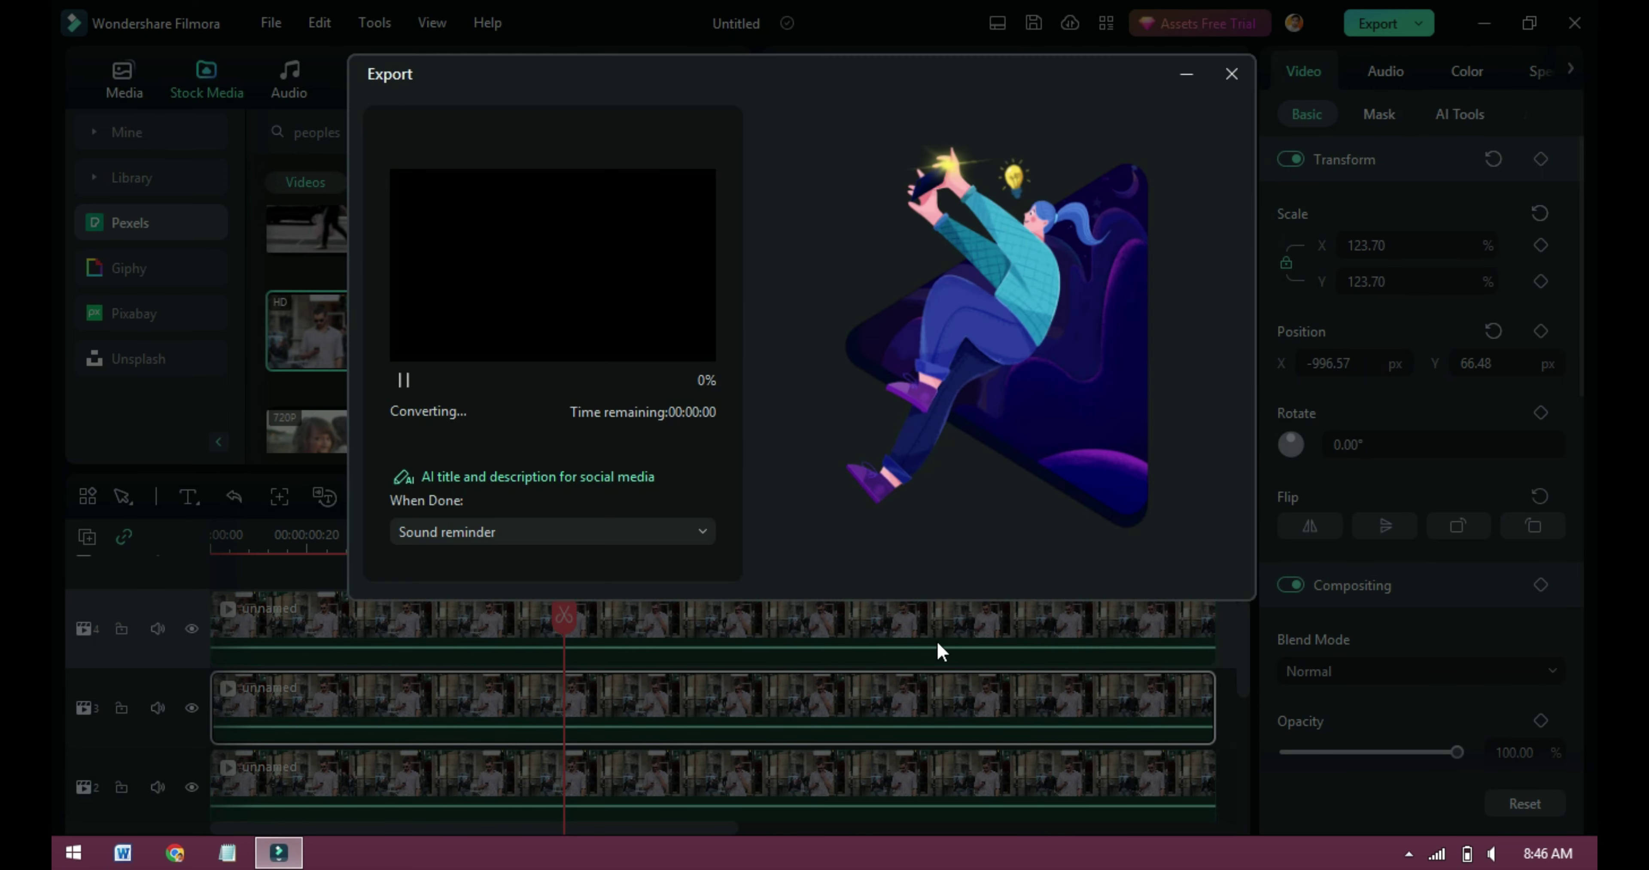